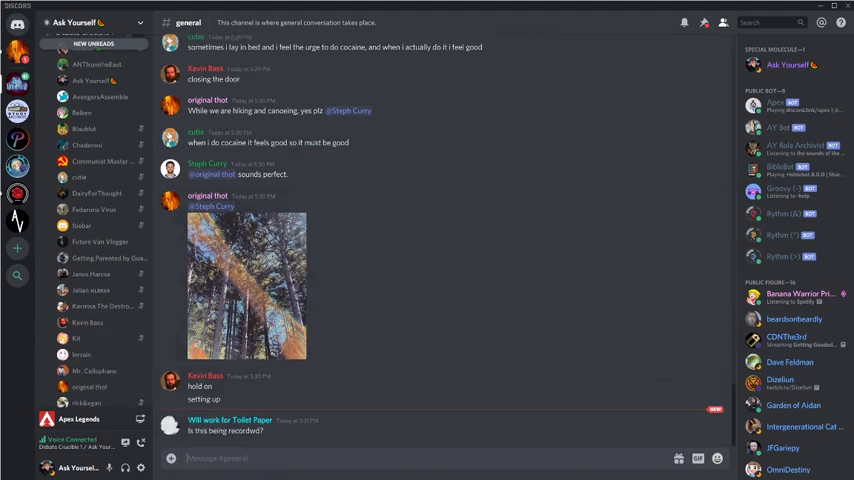
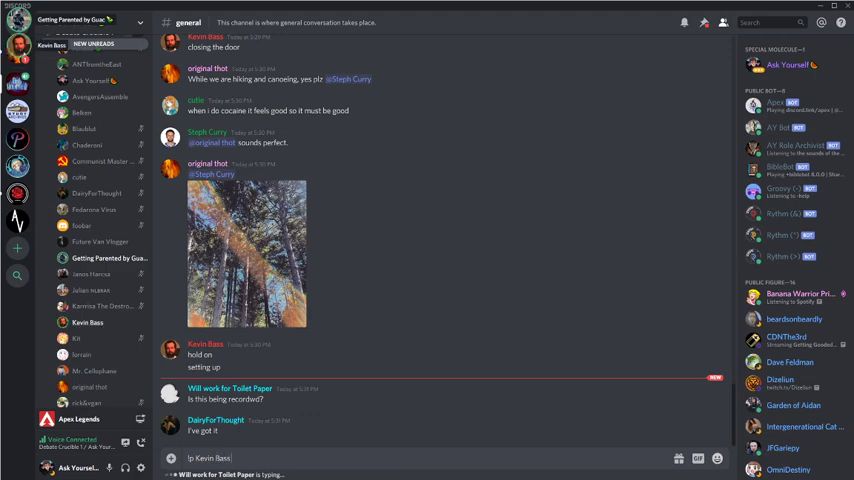
{"action": "type", "text": "@"}
{"action": "key", "text": "Down"}
{"action": "key", "text": "Down"}
{"action": "key", "text": "Return"}
{"action": "type", "text": "is taking"}
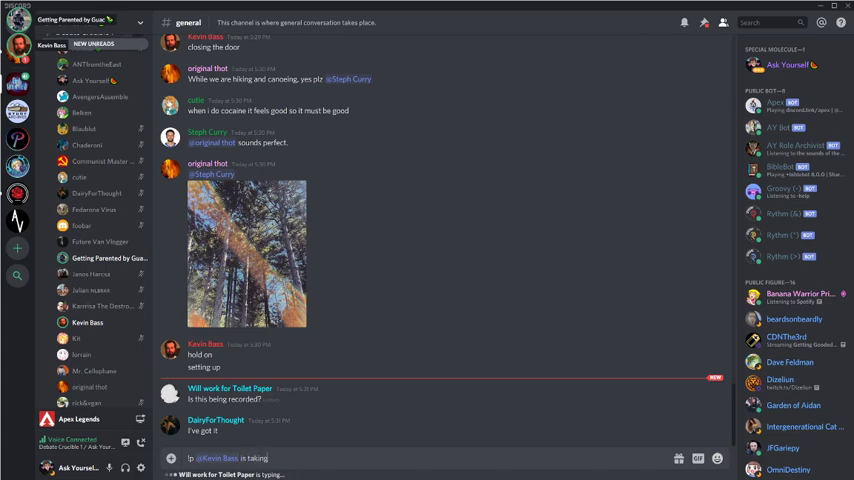
{"action": "type", "text": " on the sv3rige f"}
{"action": "type", "text": "an, lol."}
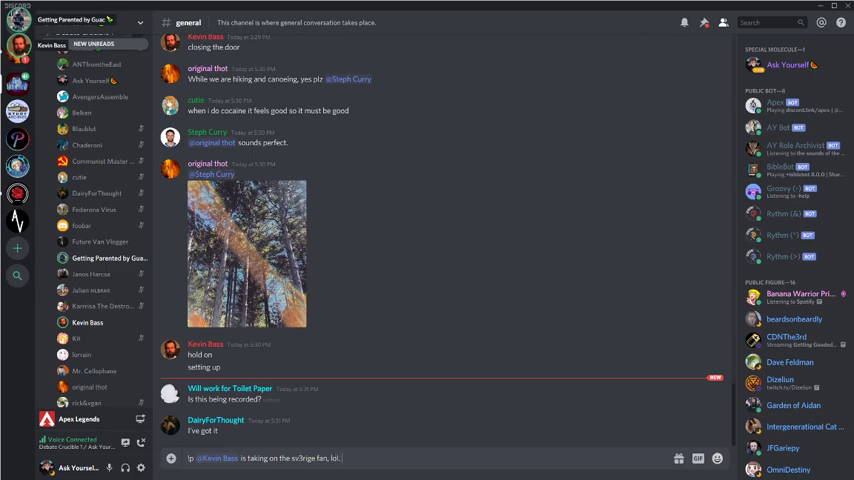
{"action": "type", "text": " Cruci 1."}
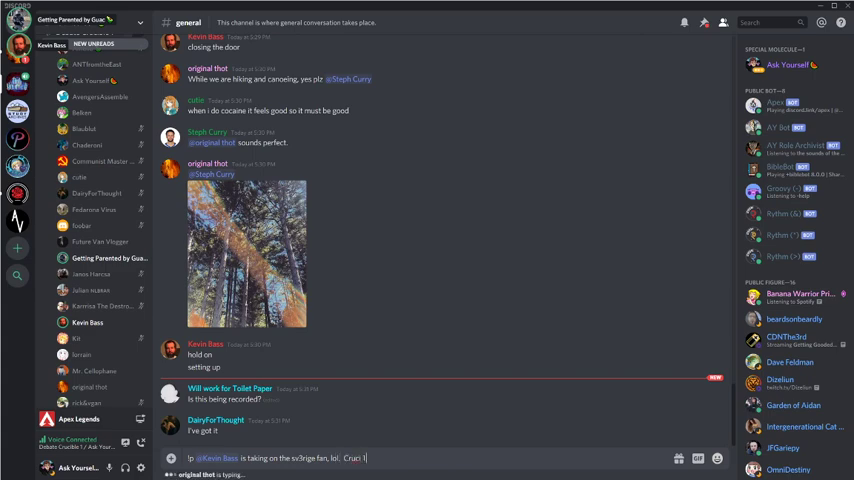
{"action": "key", "text": "Return"}
{"action": "scroll", "coordinate": [90, 250], "scroll_direction": "up", "scroll_amount": 10}
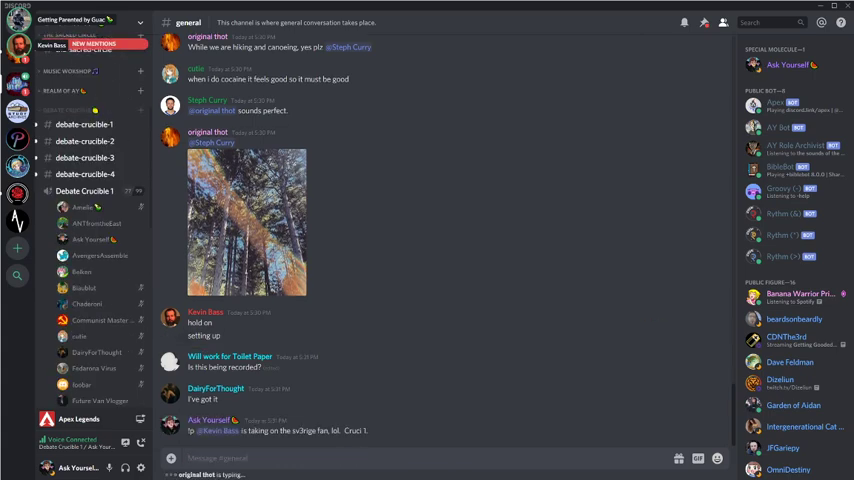
Step: Glance at #announcements, then explain Kevin is Avi's friend doing nutrition content on YT and Twitter
{"action": "key", "text": "alt+Up"}
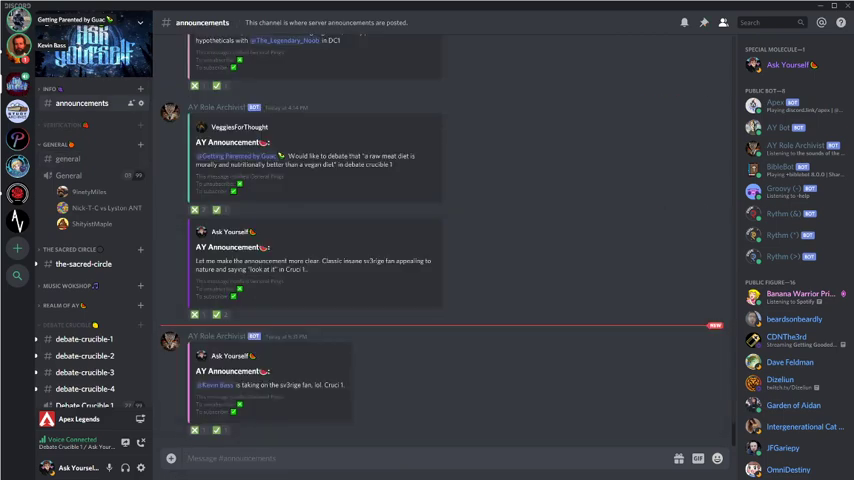
{"action": "key", "text": "alt+Down"}
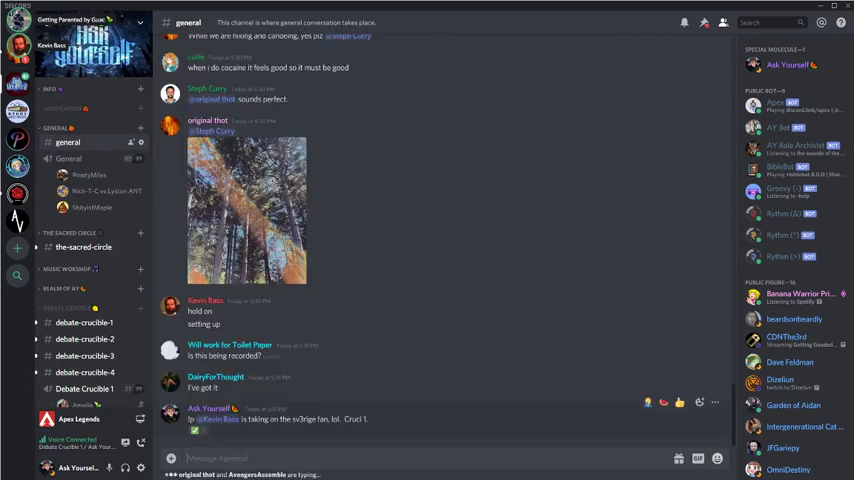
{"action": "scroll", "coordinate": [90, 250], "scroll_direction": "down", "scroll_amount": 5}
{"action": "scroll", "coordinate": [90, 250], "scroll_direction": "up", "scroll_amount": 3}
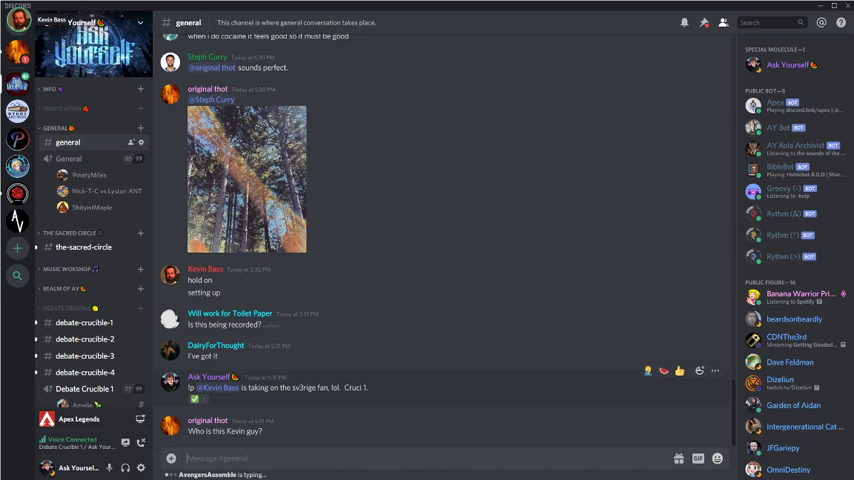
{"action": "scroll", "coordinate": [90, 250], "scroll_direction": "down", "scroll_amount": 4}
{"action": "scroll", "coordinate": [90, 250], "scroll_direction": "down", "scroll_amount": 4}
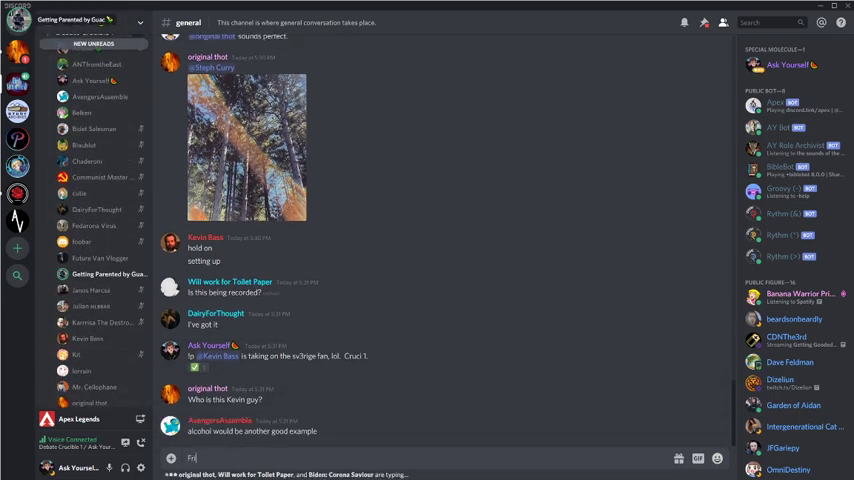
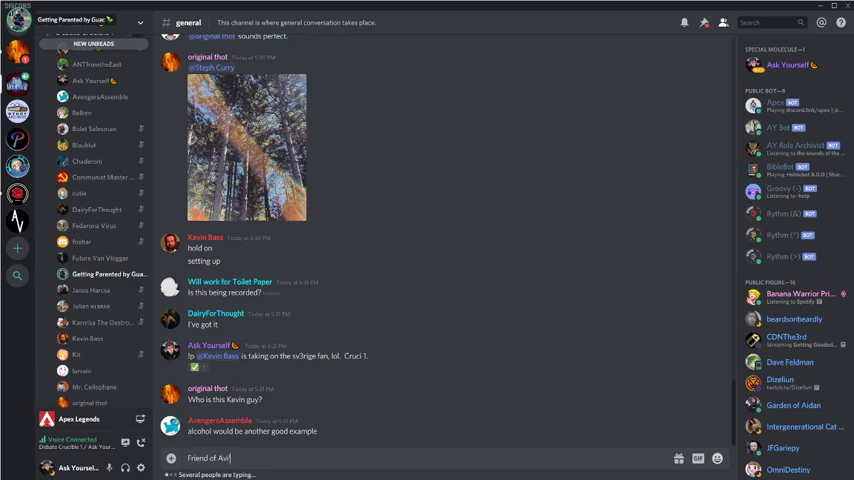
{"action": "type", "text": "'s, does "}
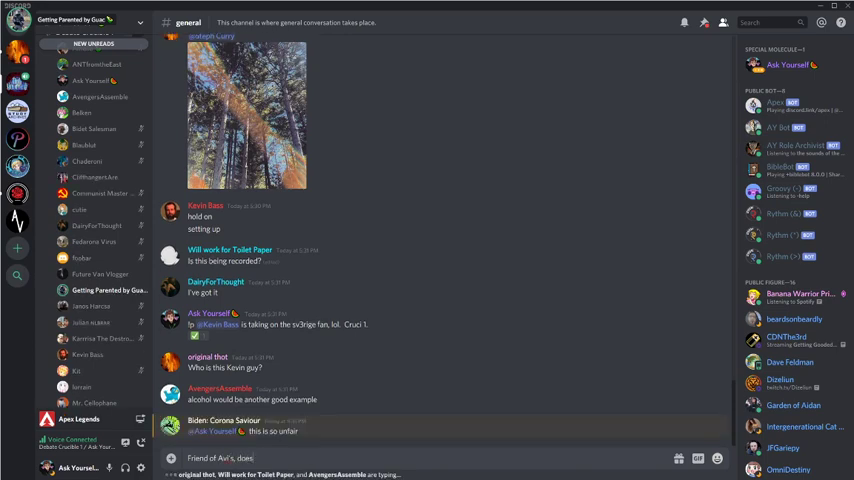
{"action": "type", "text": "nutritioni"}
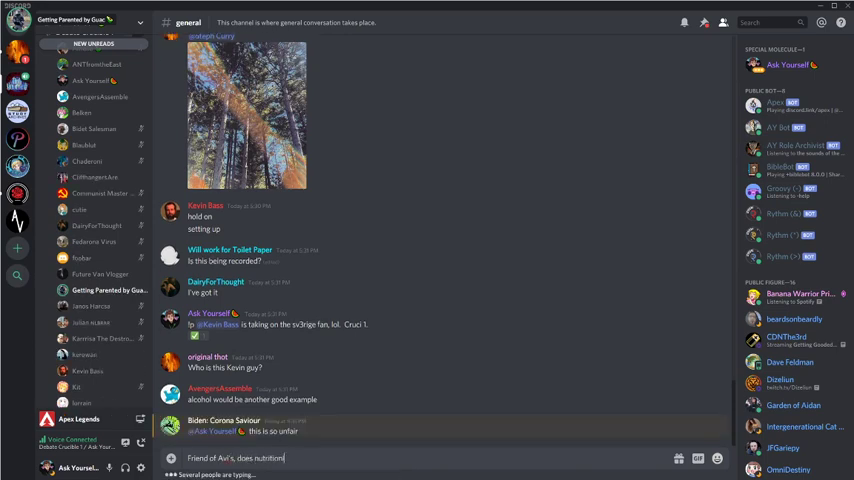
{"action": "type", "text": "on stuff on Y"}
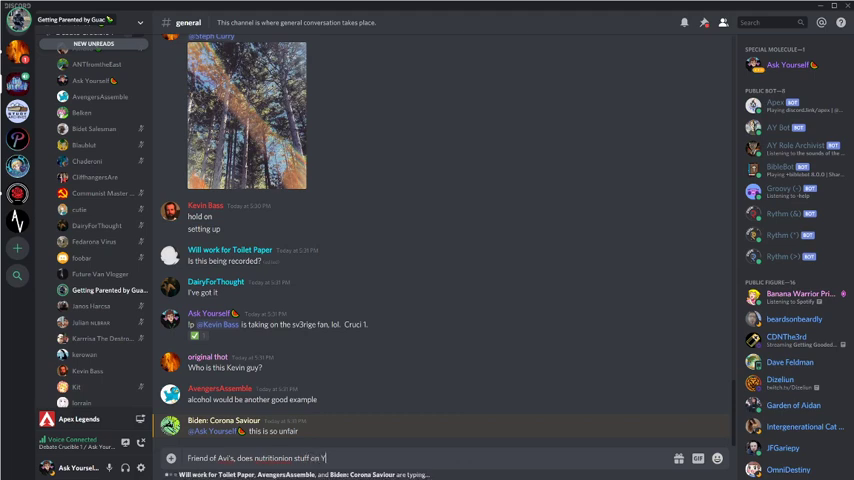
{"action": "type", "text": "T and Twitter I be"}
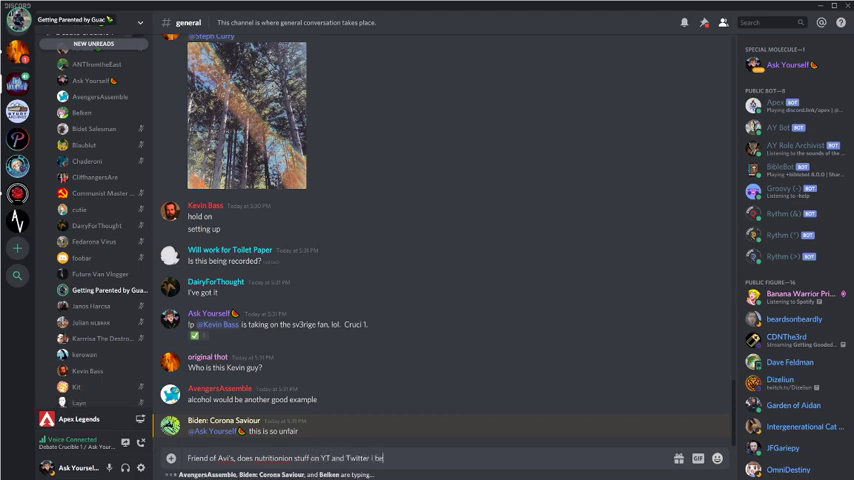
{"action": "type", "text": "lieve."}
{"action": "key", "text": "Return"}
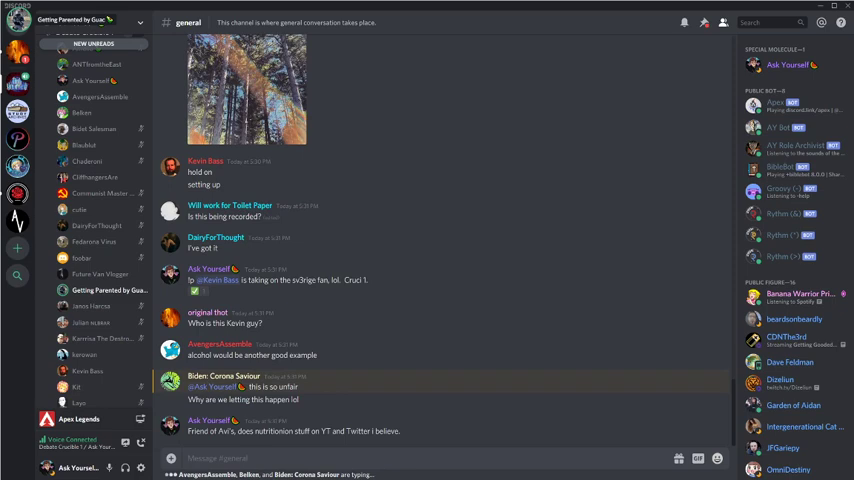
{"action": "type", "text": "@"}
Step: Mention Biden: Corona Saviour twice: 'For comedic value?' and a joke about Ang debating him on ethics
{"action": "key", "text": "Tab"}
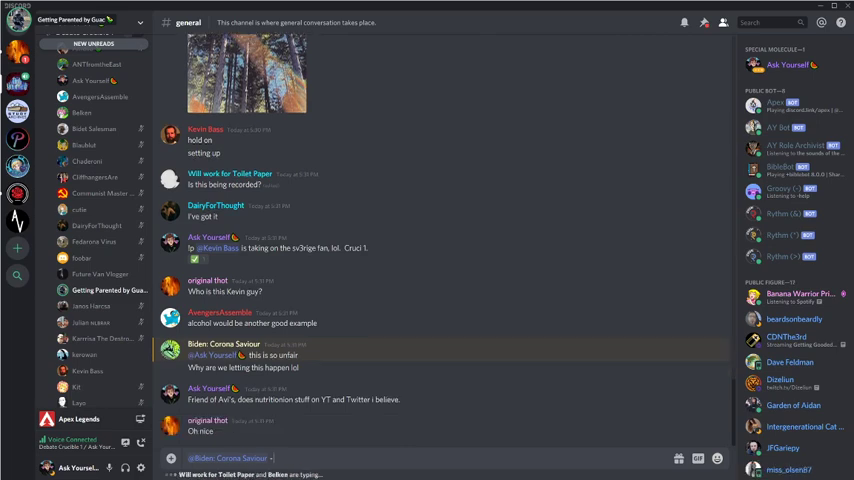
{"action": "type", "text": "For comedic"}
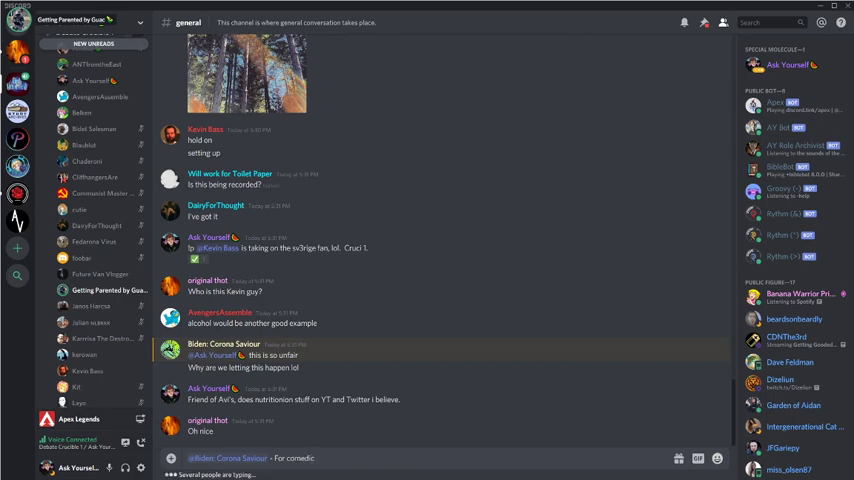
{"action": "type", "text": " va"}
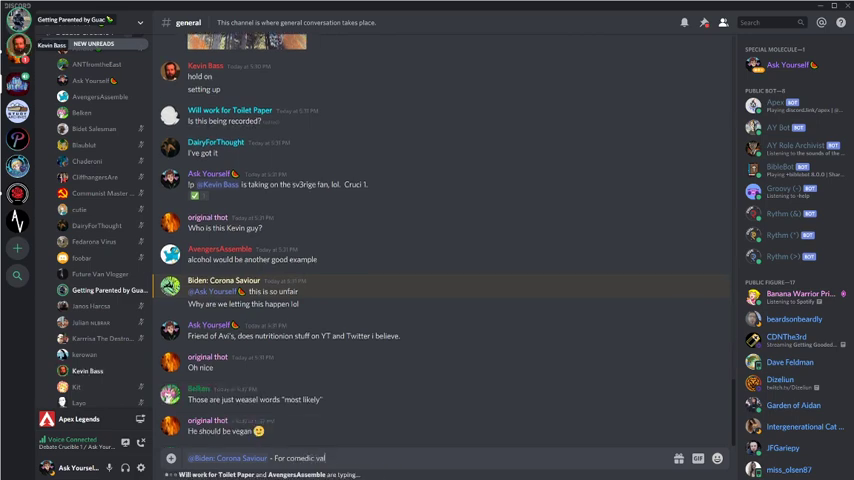
{"action": "type", "text": "lue?"}
{"action": "key", "text": "Return"}
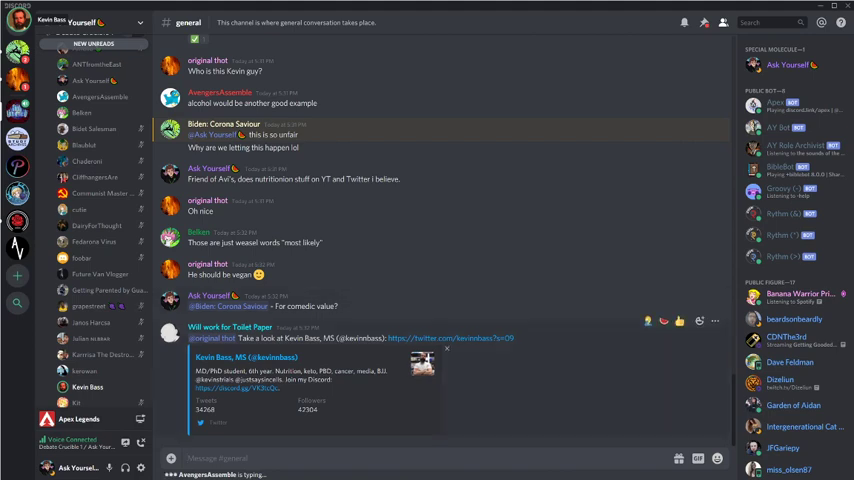
{"action": "type", "text": "@"}
{"action": "key", "text": "Up"}
{"action": "key", "text": "Up"}
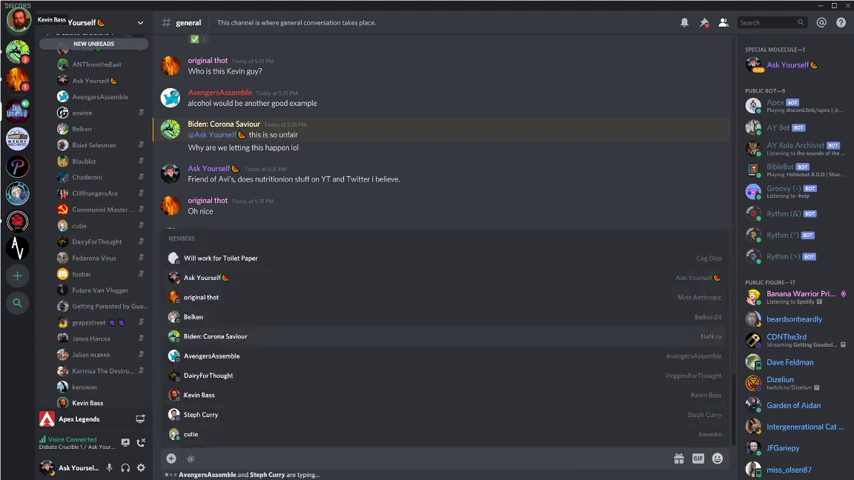
{"action": "key", "text": "Up"}
{"action": "key", "text": "Return"}
{"action": "type", "text": "- "}
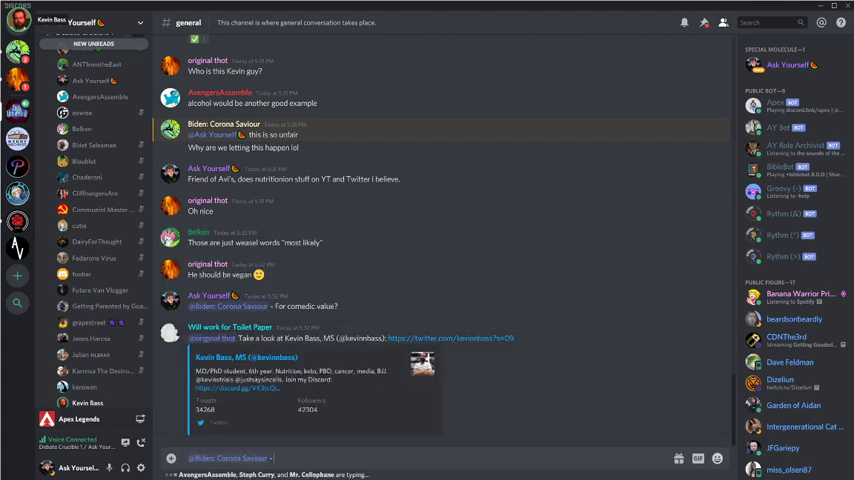
{"action": "type", "text": "Next we"}
{"action": "type", "text": "'ll g"}
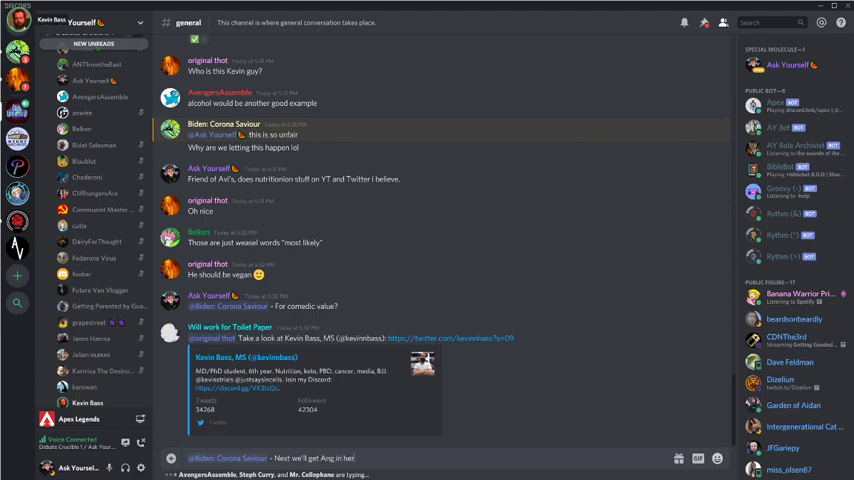
{"action": "type", "text": "e to debate him on"}
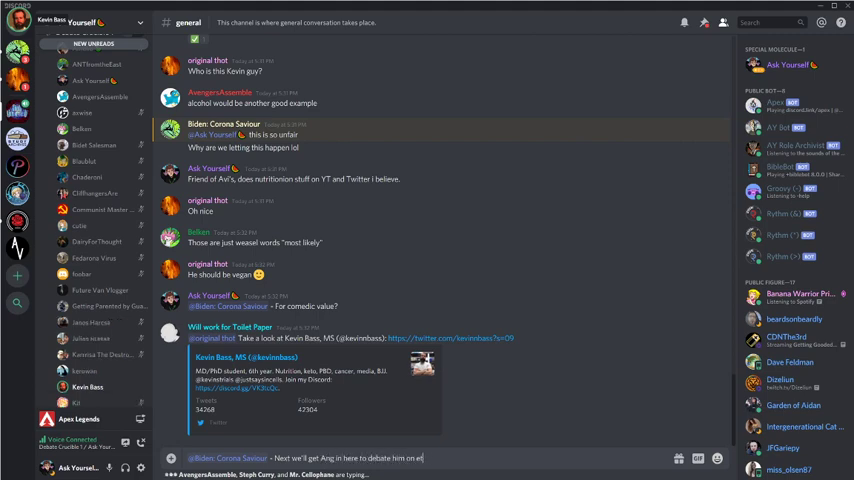
{"action": "type", "text": " ethics."}
{"action": "key", "text": "Return"}
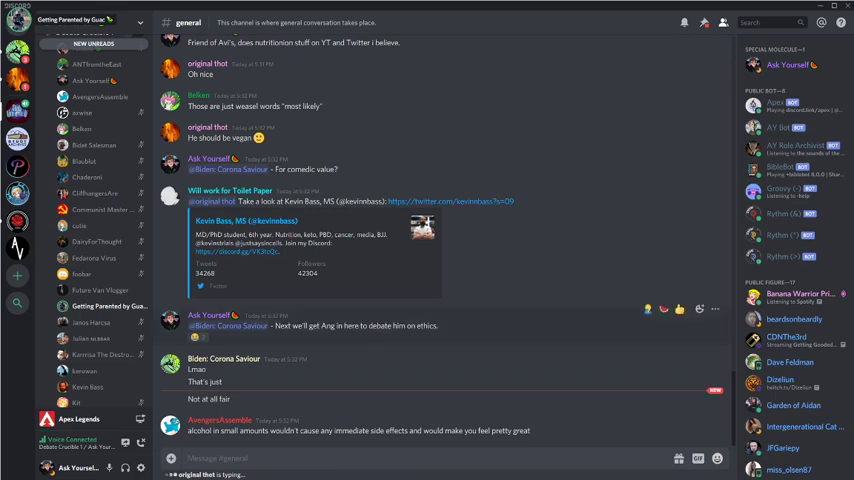
{"action": "scroll", "coordinate": [95, 220], "scroll_direction": "down", "scroll_amount": 3}
{"action": "scroll", "coordinate": [95, 220], "scroll_direction": "up", "scroll_amount": 1}
{"action": "scroll", "coordinate": [95, 220], "scroll_direction": "up", "scroll_amount": 2}
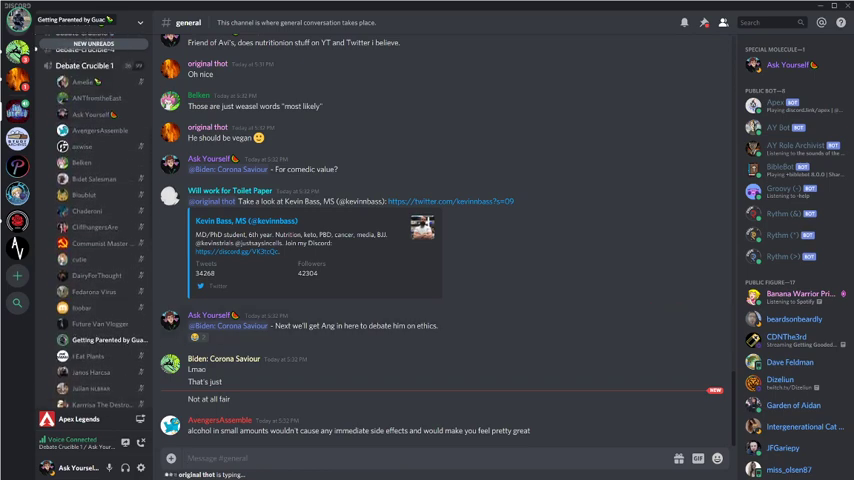
{"action": "scroll", "coordinate": [90, 200], "scroll_direction": "up", "scroll_amount": 1}
{"action": "scroll", "coordinate": [90, 200], "scroll_direction": "down", "scroll_amount": 2}
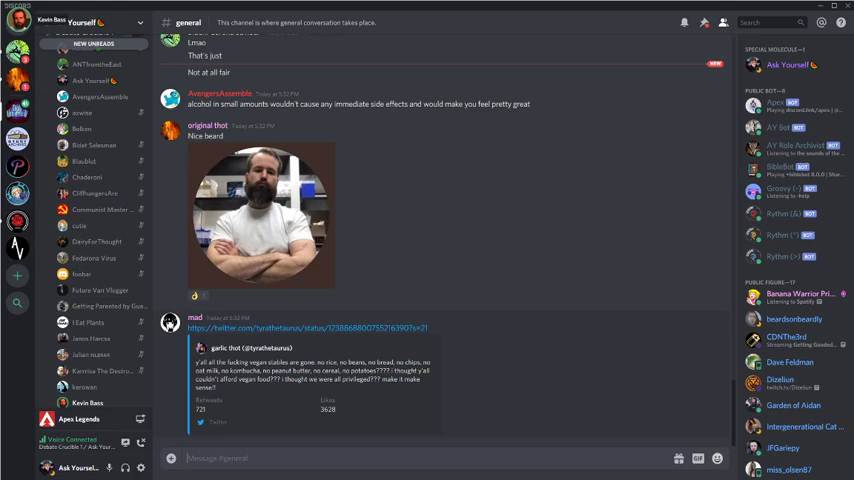
{"action": "type", "text": "Ke"}
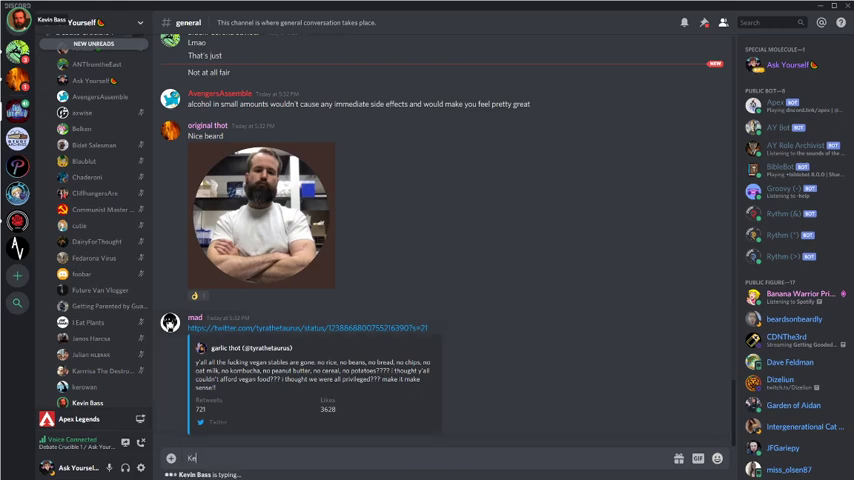
{"action": "type", "text": "vin's chill"}
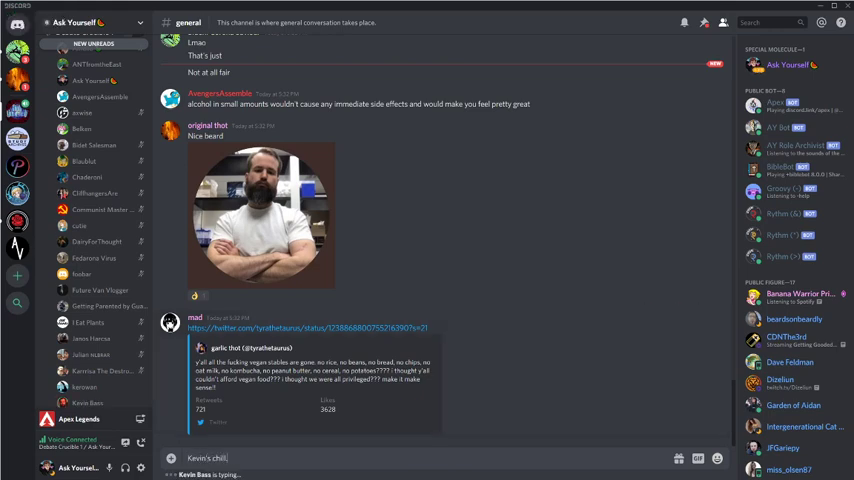
{"action": "type", "text": ". I like him. "}
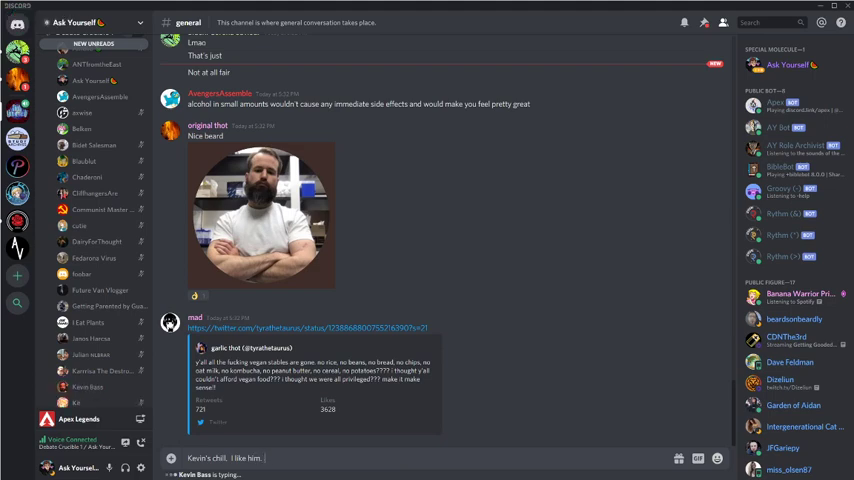
{"action": "type", "text": "ONly tha"}
Step: Post 'Kevin's chill. I like him. Only talked to him a bit tho.' after fixing a typo
{"action": "key", "text": "BackSpace"}
{"action": "key", "text": "BackSpace"}
{"action": "key", "text": "BackSpace"}
{"action": "key", "text": "BackSpace"}
{"action": "key", "text": "BackSpace"}
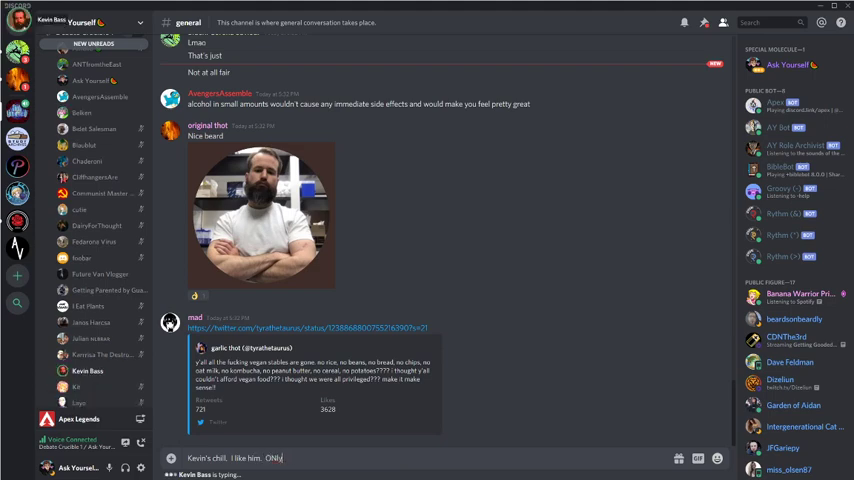
{"action": "key", "text": "BackSpace"}
{"action": "key", "text": "BackSpace"}
{"action": "type", "text": "nly talked"}
{"action": "type", "text": " to him a bit tho."}
{"action": "key", "text": "Return"}
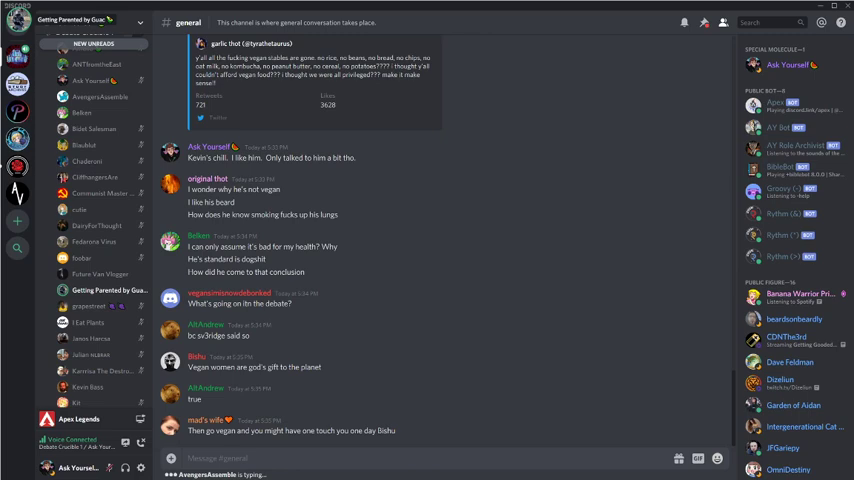
{"action": "scroll", "coordinate": [95, 230], "scroll_direction": "up", "scroll_amount": 2}
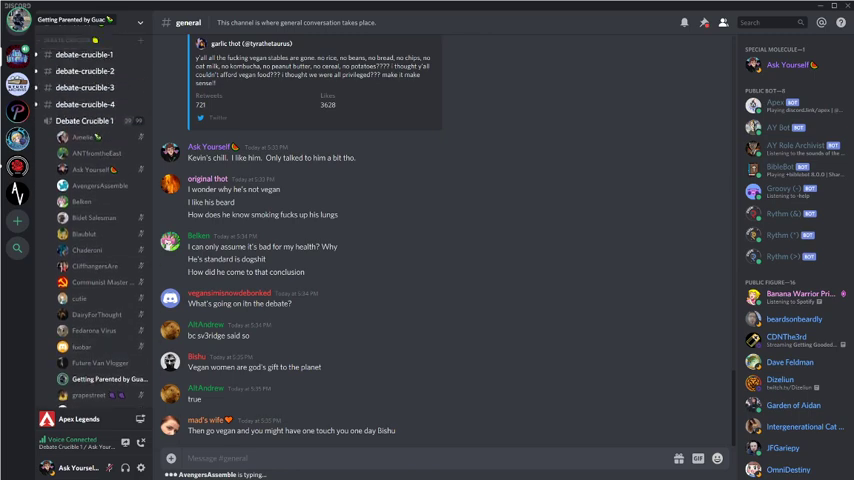
{"action": "scroll", "coordinate": [95, 200], "scroll_direction": "up", "scroll_amount": 6}
{"action": "scroll", "coordinate": [95, 200], "scroll_direction": "down", "scroll_amount": 2}
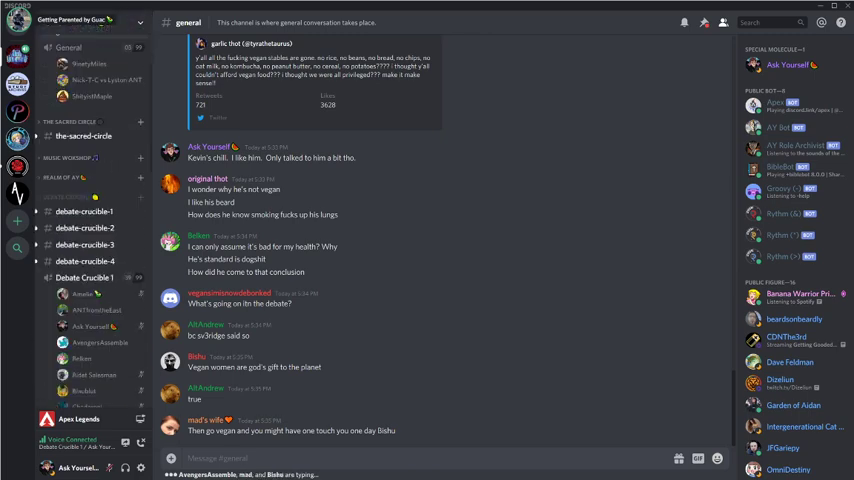
{"action": "scroll", "coordinate": [95, 200], "scroll_direction": "down", "scroll_amount": 4}
{"action": "scroll", "coordinate": [95, 230], "scroll_direction": "down", "scroll_amount": 2}
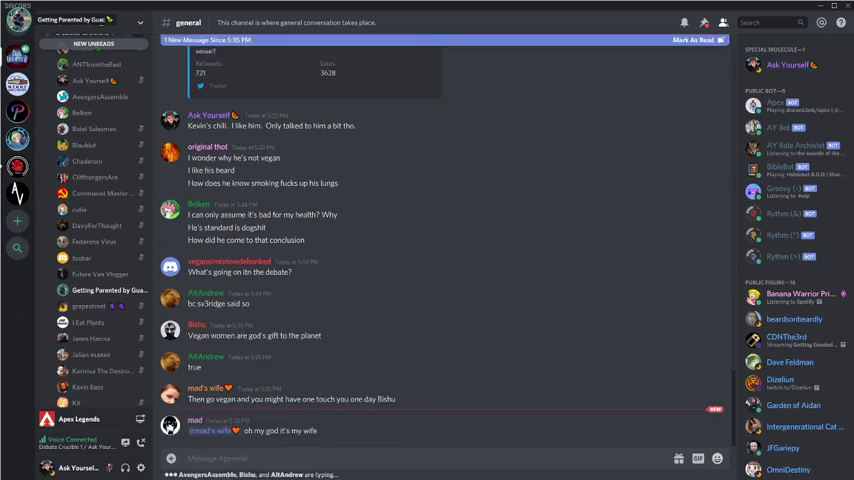
{"action": "scroll", "coordinate": [95, 230], "scroll_direction": "down", "scroll_amount": 3}
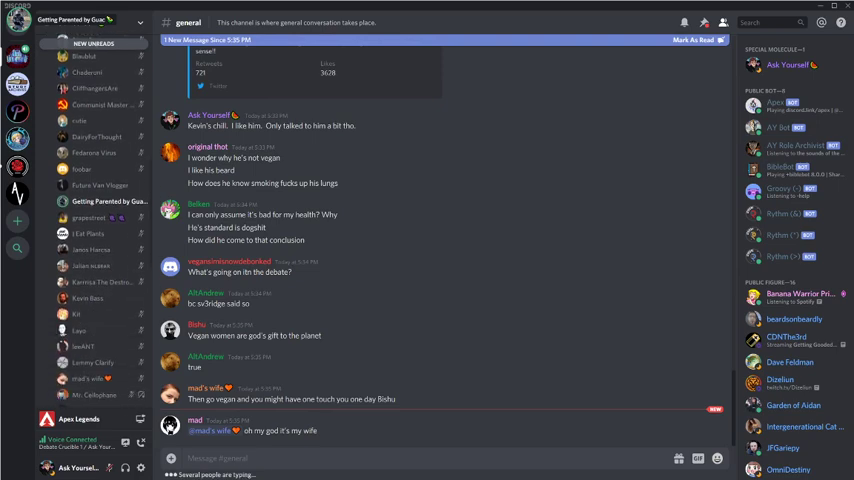
{"action": "scroll", "coordinate": [95, 230], "scroll_direction": "down", "scroll_amount": 1}
{"action": "scroll", "coordinate": [95, 230], "scroll_direction": "up", "scroll_amount": 2}
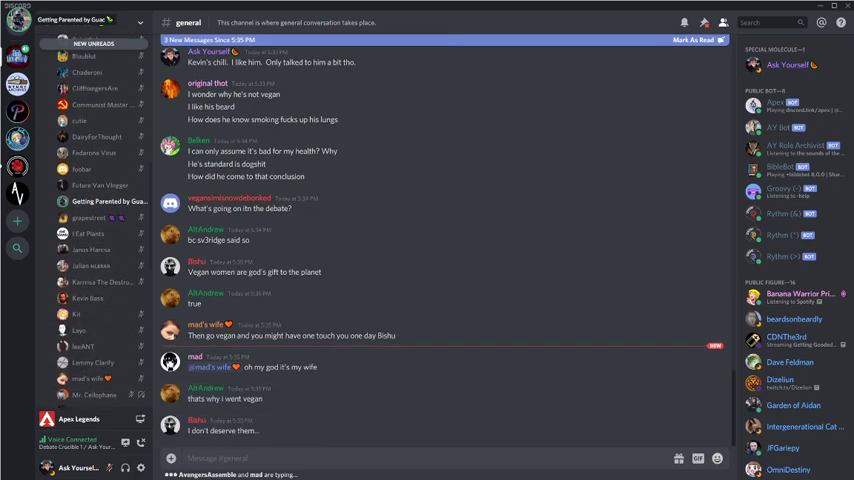
{"action": "scroll", "coordinate": [95, 230], "scroll_direction": "up", "scroll_amount": 1}
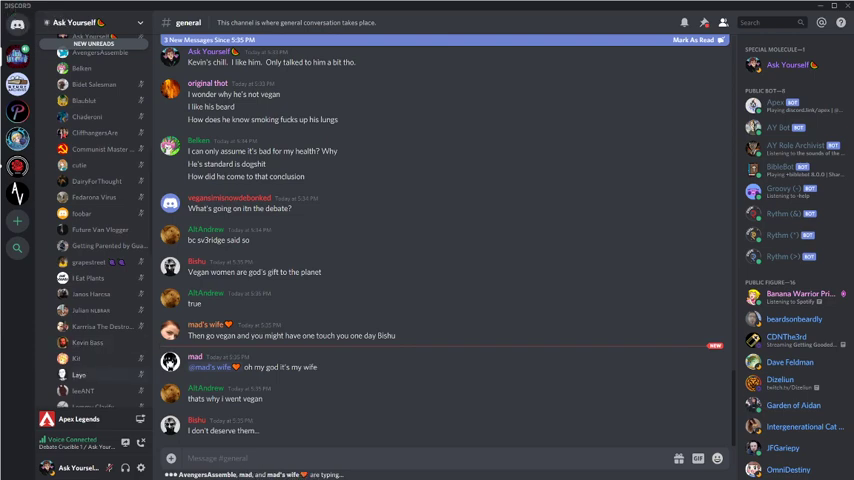
{"action": "scroll", "coordinate": [95, 230], "scroll_direction": "up", "scroll_amount": 1}
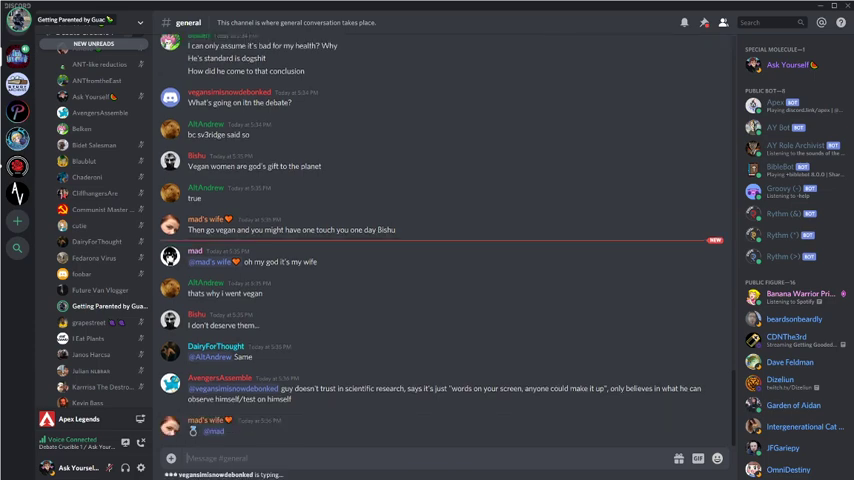
{"action": "type", "text": "Lol this guy "}
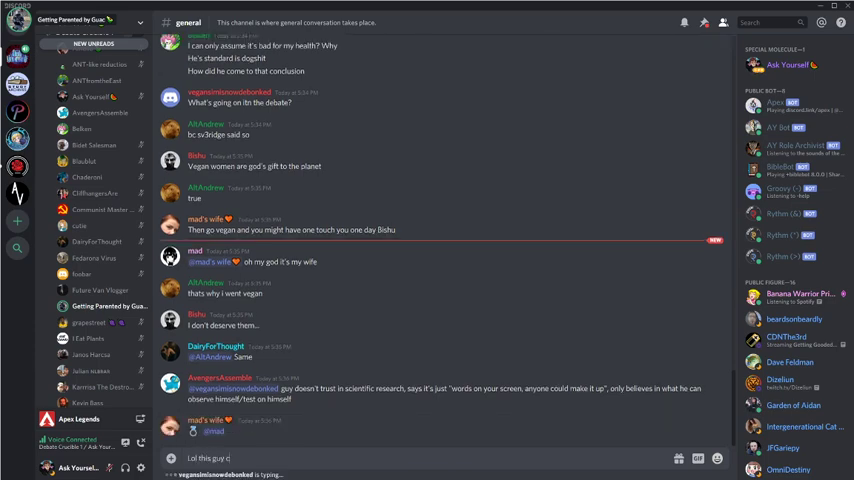
{"action": "type", "text": "claiming to use log"}
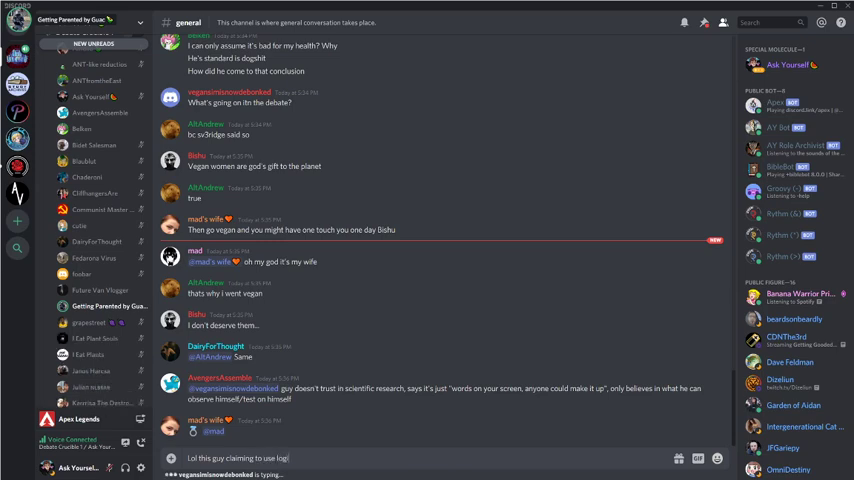
{"action": "type", "text": "ic..."}
{"action": "key", "text": "Return"}
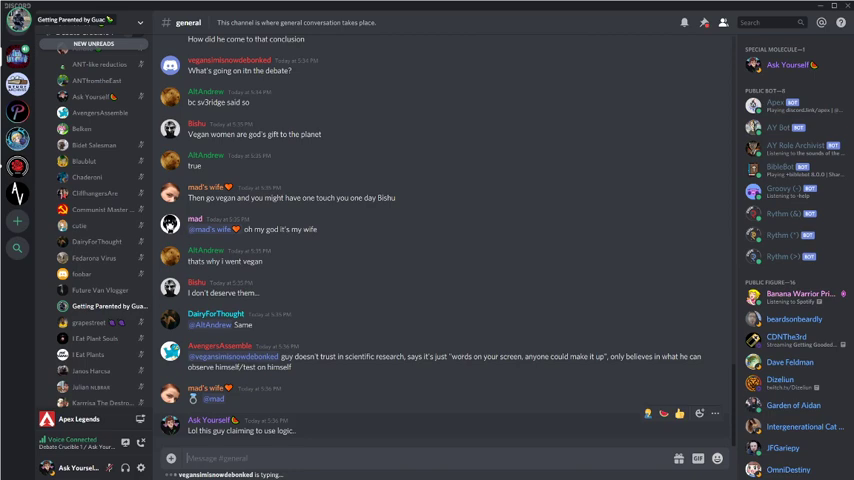
{"action": "scroll", "coordinate": [90, 240], "scroll_direction": "up", "scroll_amount": 1}
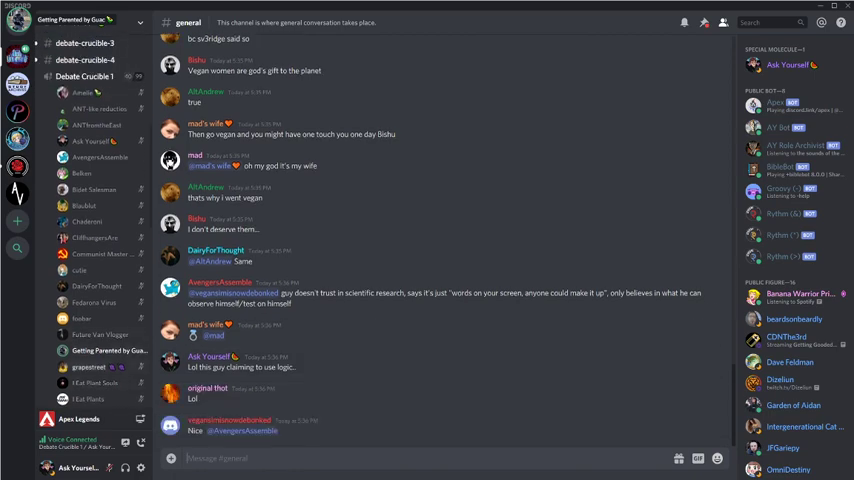
{"action": "scroll", "coordinate": [90, 240], "scroll_direction": "down", "scroll_amount": 1}
{"action": "type", "text": "Cam"}
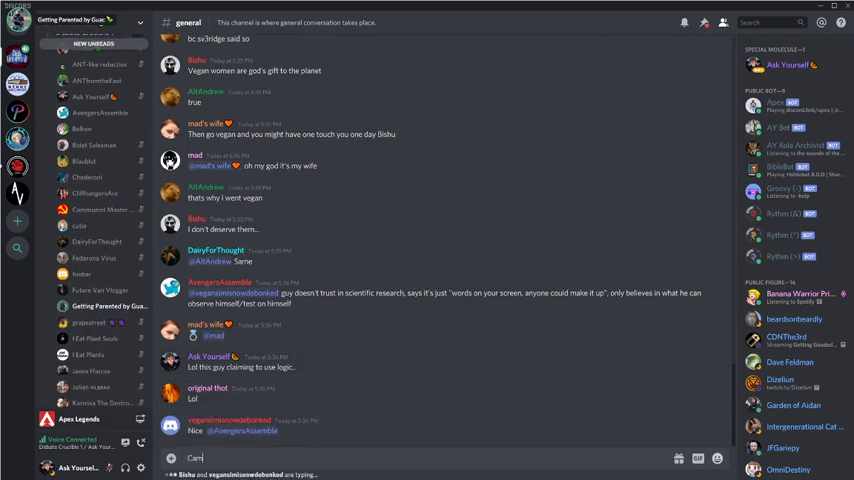
{"action": "type", "text": "e to consersus"}
{"action": "type", "text": " with myself."}
{"action": "key", "text": "Return"}
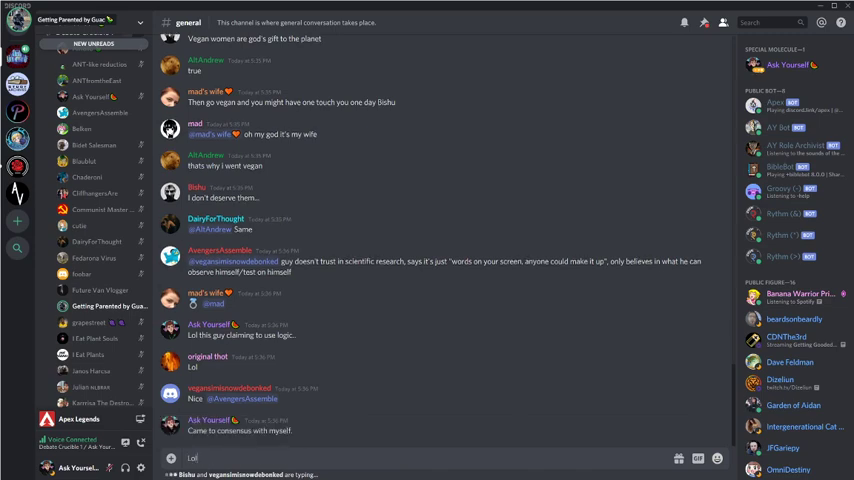
{"action": "type", "text": "Lol."}
{"action": "key", "text": "Return"}
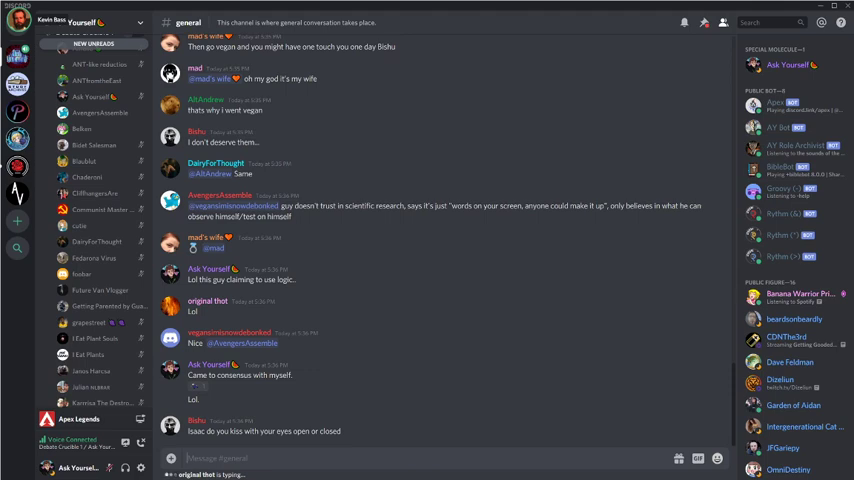
{"action": "left_click", "coordinate": [197, 420]}
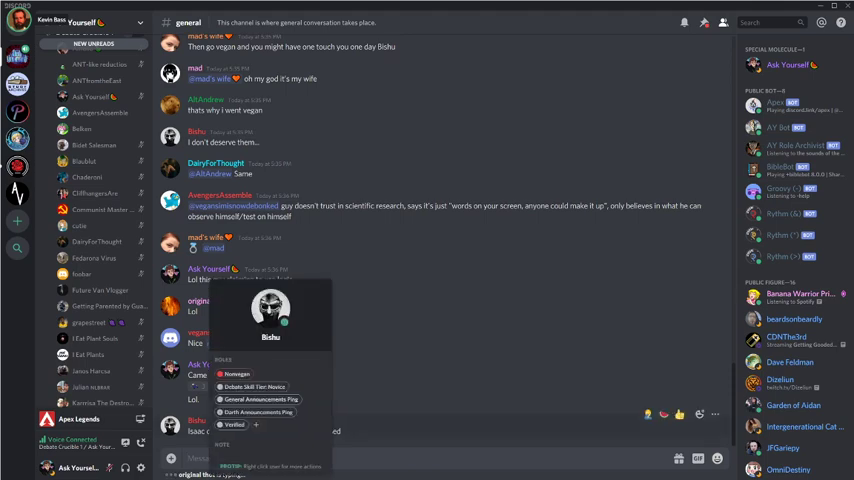
{"action": "key", "text": "Escape"}
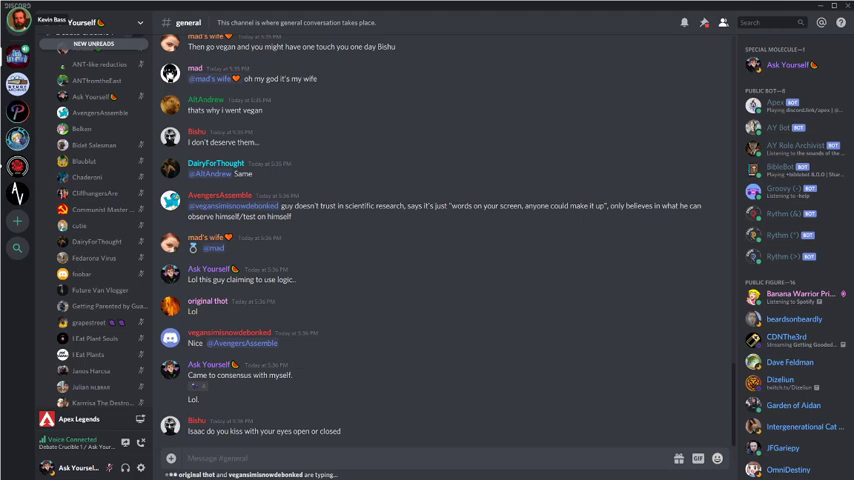
{"action": "type", "text": "Don't"}
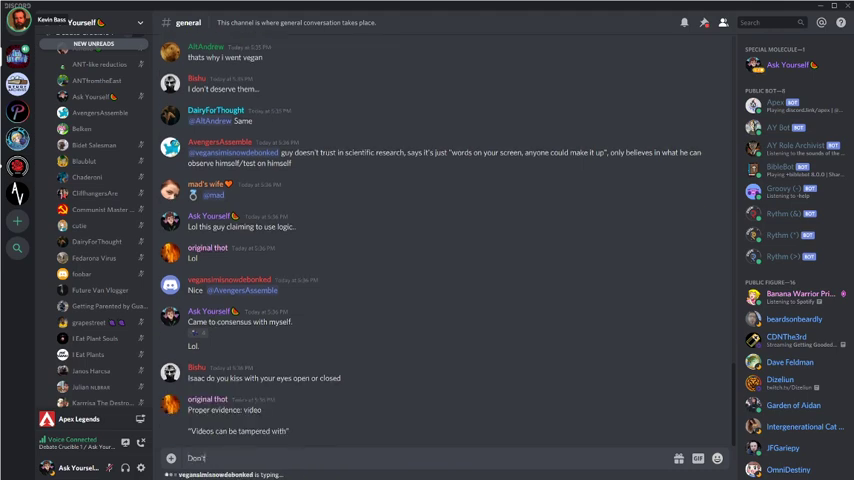
{"action": "type", "text": " kiss."}
Step: Send 'Don't kiss.', 'Incel.', '+ Corona virus.', a 'technically' note, and the hypothetical-kissing reply
{"action": "key", "text": "Return"}
{"action": "type", "text": "Incel."}
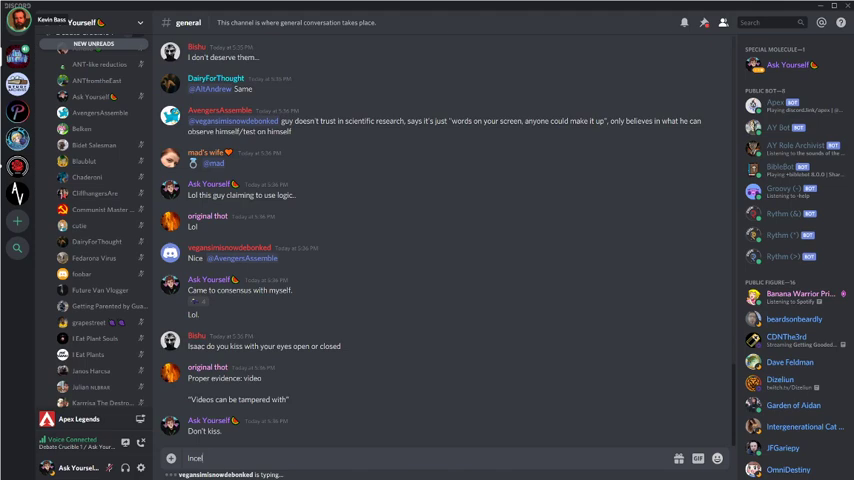
{"action": "key", "text": "Return"}
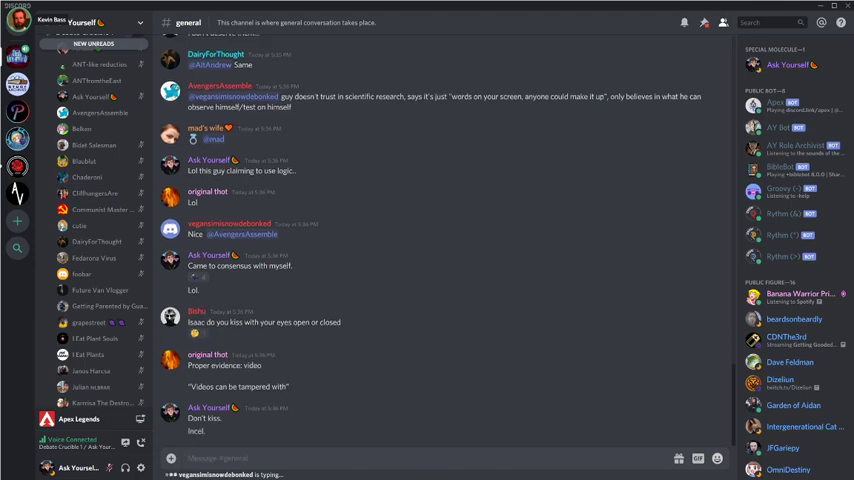
{"action": "type", "text": "+ Corona"}
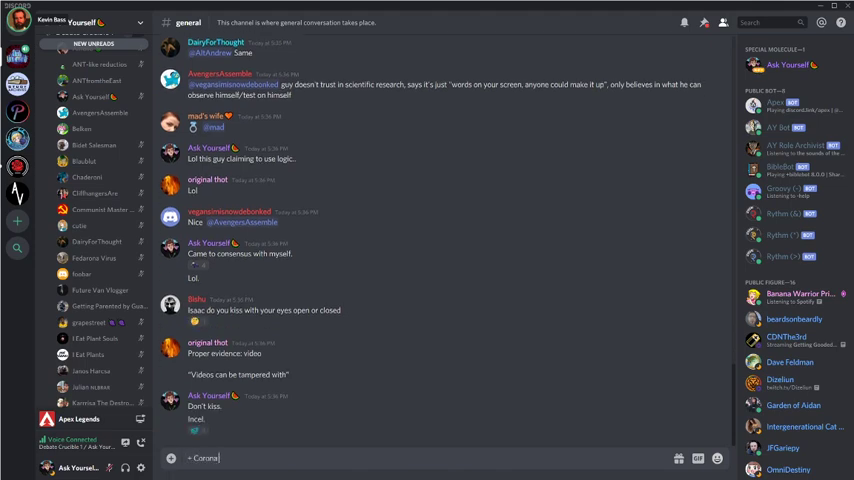
{"action": "type", "text": " virus."}
{"action": "key", "text": "Return"}
{"action": "type", "text": "So now"}
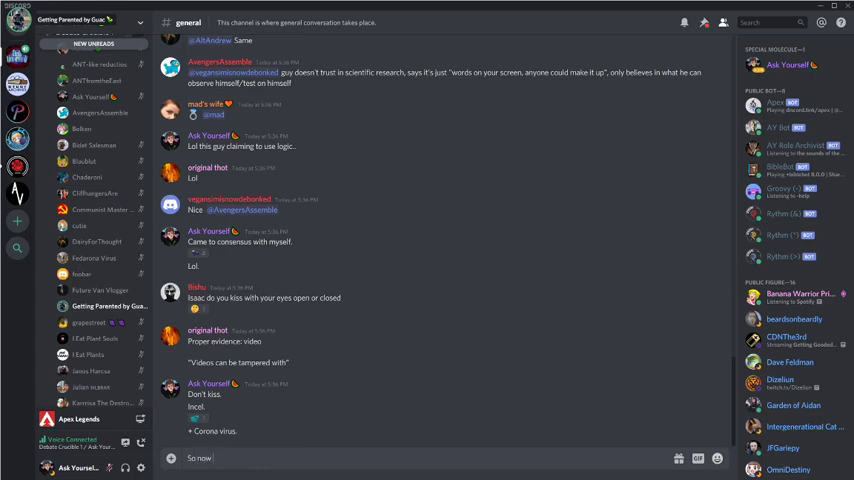
{"action": "type", "text": " voi cel techn"}
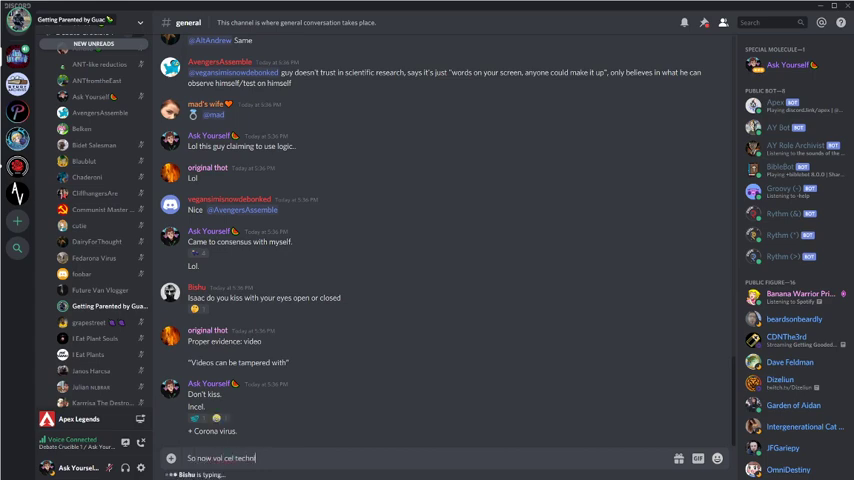
{"action": "type", "text": "ically"}
{"action": "key", "text": "Return"}
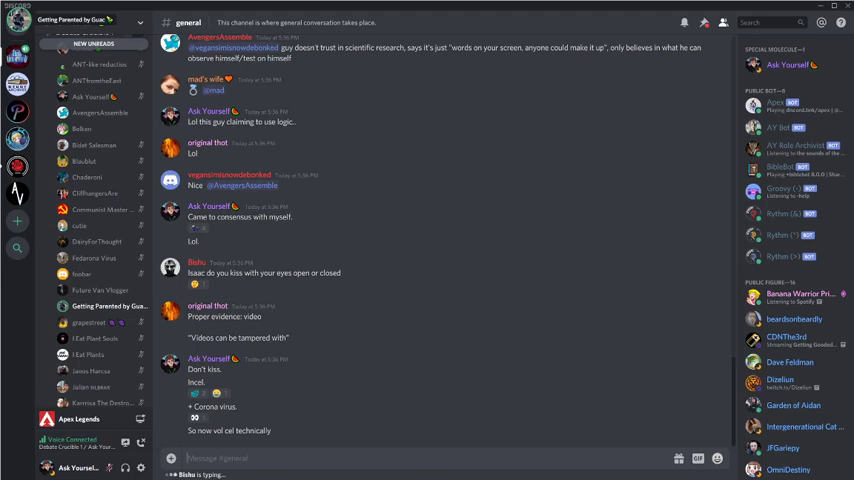
{"action": "type", "text": "And I can"}
{"action": "type", "text": "'t pi"}
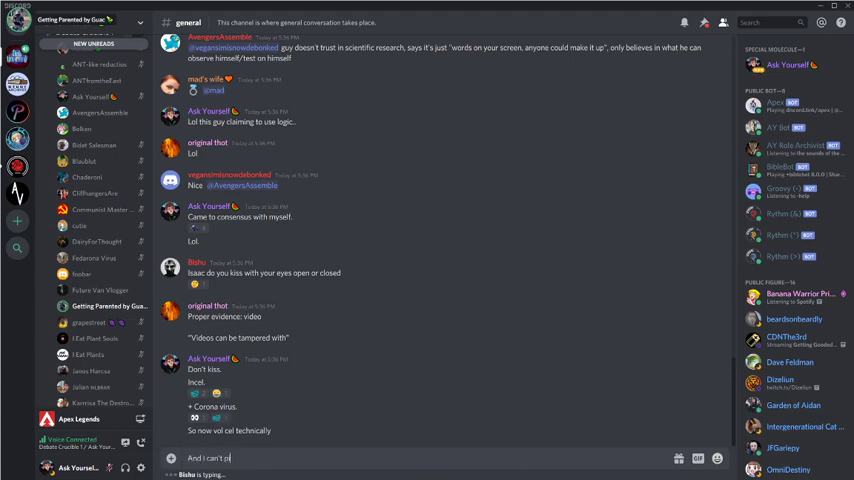
{"action": "type", "text": "cture myself in hypo"}
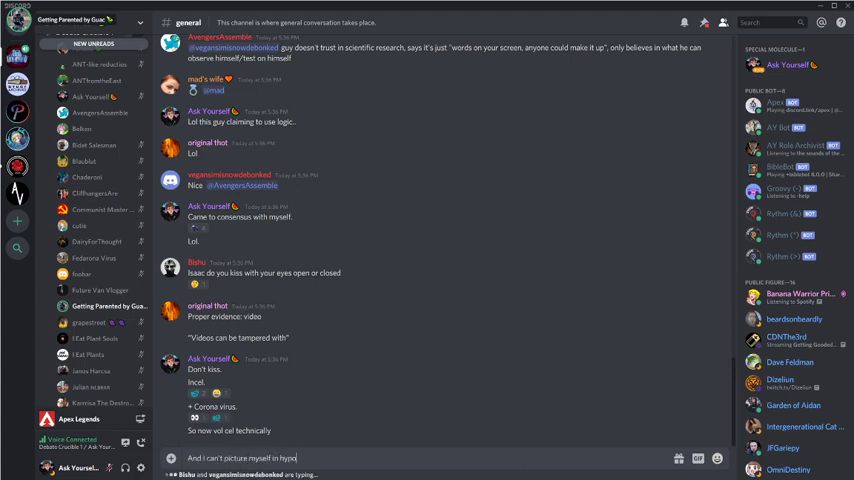
{"action": "type", "text": "thetical, so don't a"}
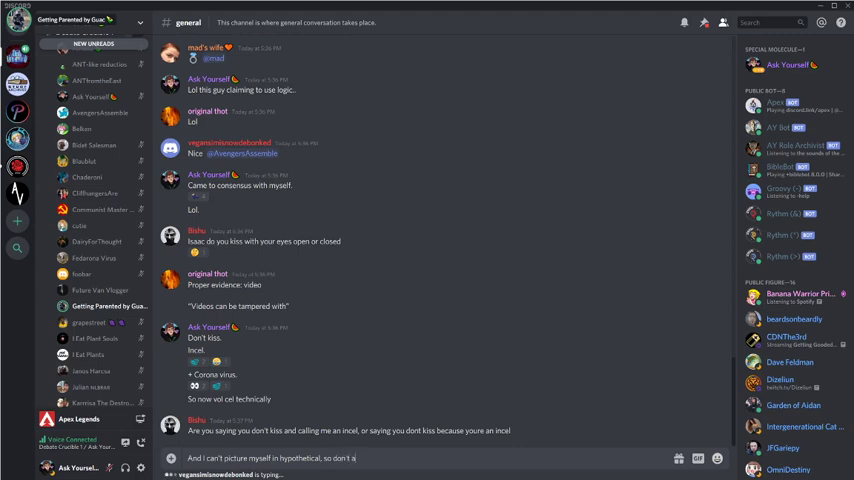
{"action": "type", "text": "sk me what I'd do if"}
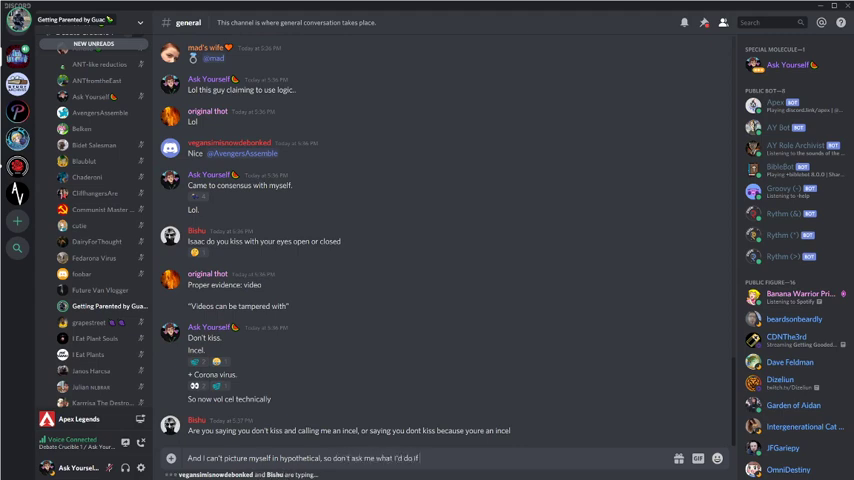
{"action": "type", "text": " i c"}
{"action": "type", "text": "ere to"}
{"action": "type", "text": " kiss."}
{"action": "key", "text": "Return"}
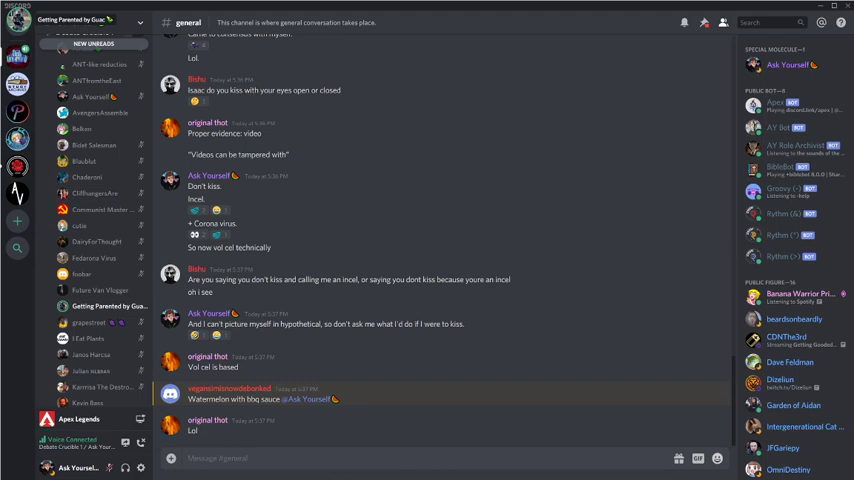
{"action": "scroll", "coordinate": [90, 220], "scroll_direction": "up", "scroll_amount": 1}
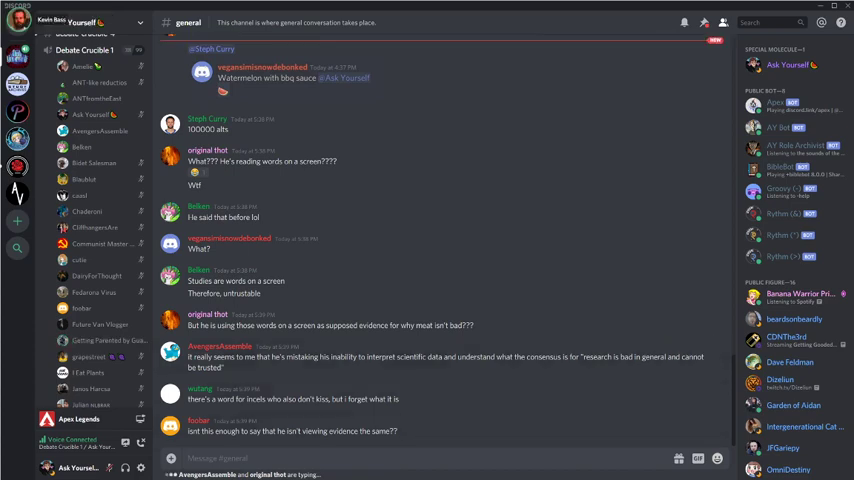
{"action": "type", "text": "Lmao."}
Step: Send 'Lmao.', 'Fuck studies.', 'My body tho.' and 'Intuition tho.' as separate messages
{"action": "key", "text": "Return"}
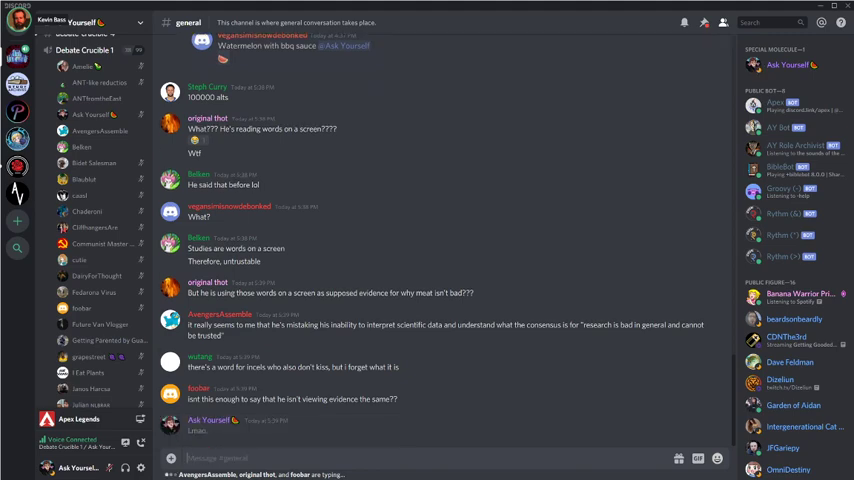
{"action": "type", "text": "Fuck studies."}
{"action": "key", "text": "Return"}
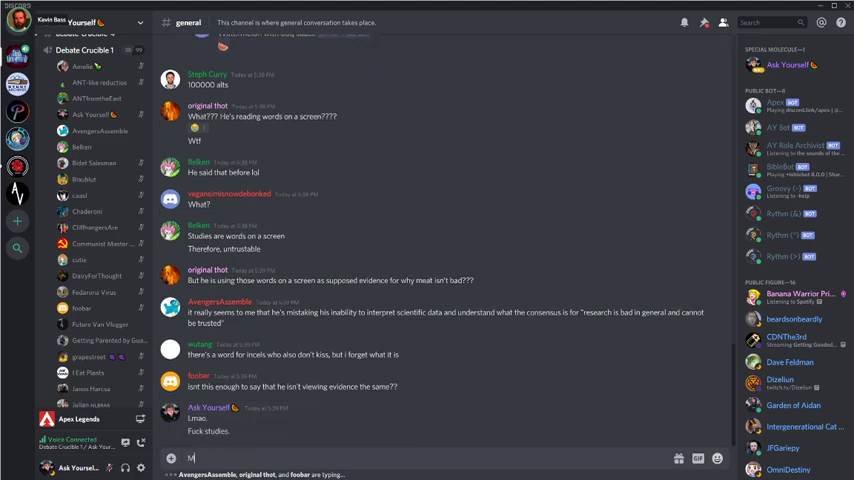
{"action": "type", "text": "My body tho."}
{"action": "key", "text": "Return"}
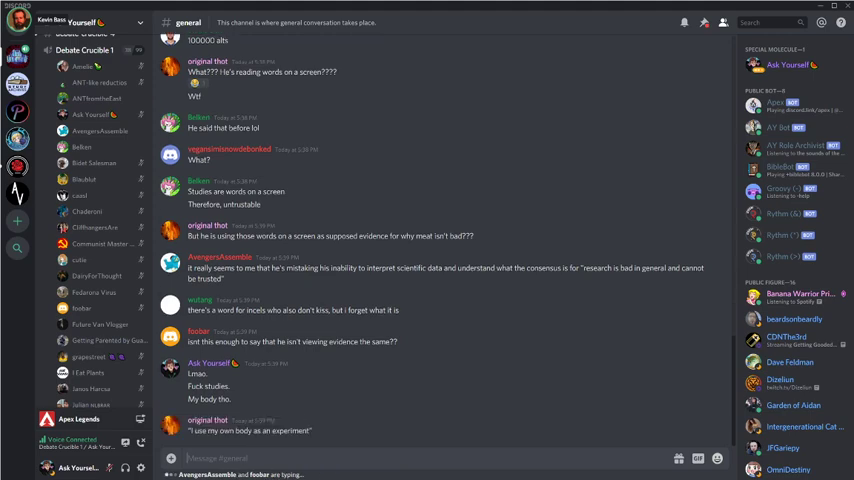
{"action": "type", "text": "Intuition tho"}
{"action": "type", "text": "."}
{"action": "key", "text": "Return"}
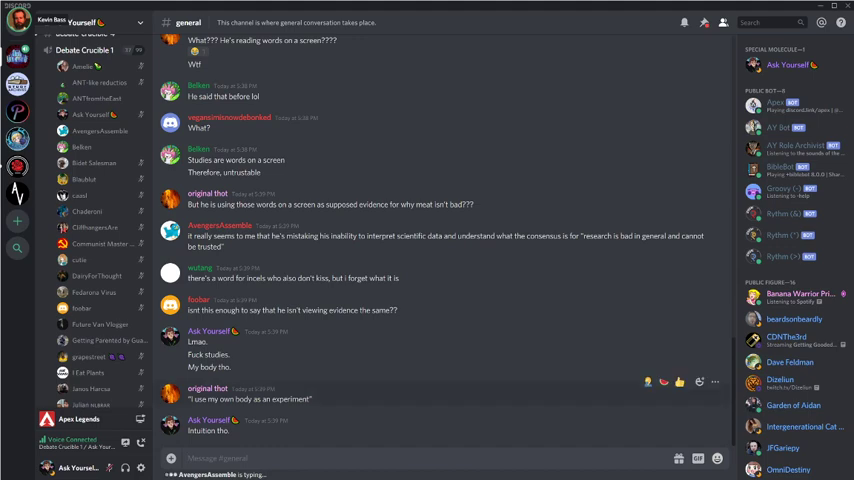
{"action": "scroll", "coordinate": [95, 220], "scroll_direction": "down", "scroll_amount": 1}
{"action": "scroll", "coordinate": [95, 220], "scroll_direction": "down", "scroll_amount": 2}
{"action": "scroll", "coordinate": [95, 220], "scroll_direction": "down", "scroll_amount": 2}
{"action": "scroll", "coordinate": [95, 220], "scroll_direction": "down", "scroll_amount": 2}
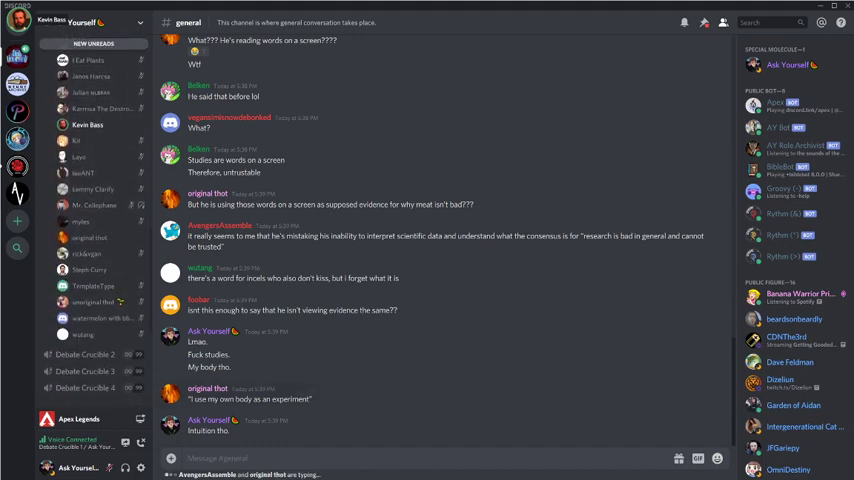
{"action": "scroll", "coordinate": [95, 220], "scroll_direction": "up", "scroll_amount": 2}
{"action": "scroll", "coordinate": [95, 220], "scroll_direction": "up", "scroll_amount": 2}
{"action": "scroll", "coordinate": [95, 220], "scroll_direction": "up", "scroll_amount": 3}
{"action": "scroll", "coordinate": [95, 220], "scroll_direction": "down", "scroll_amount": 1}
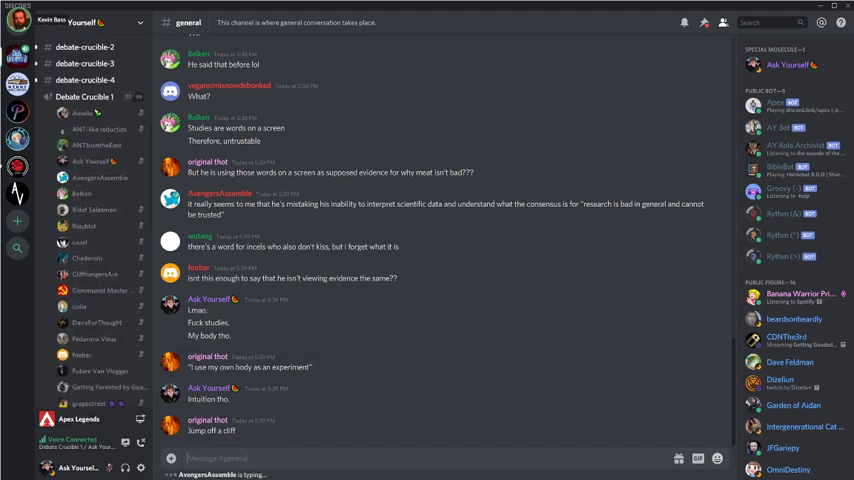
{"action": "scroll", "coordinate": [95, 220], "scroll_direction": "down", "scroll_amount": 2}
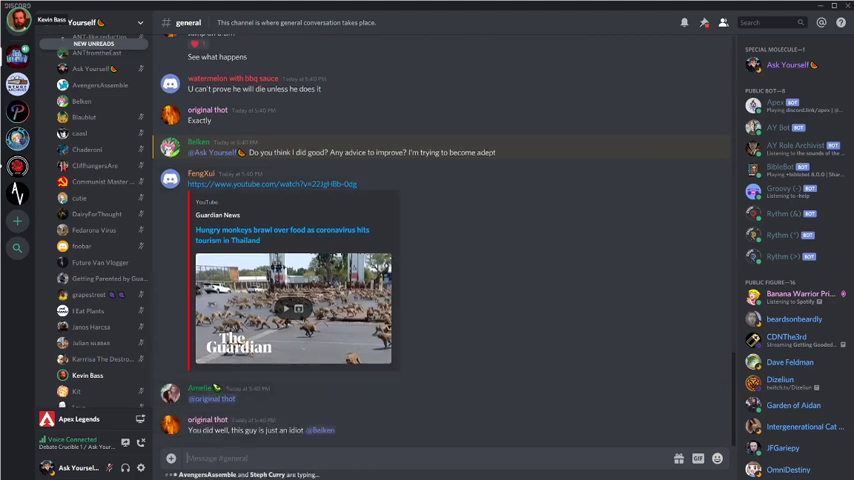
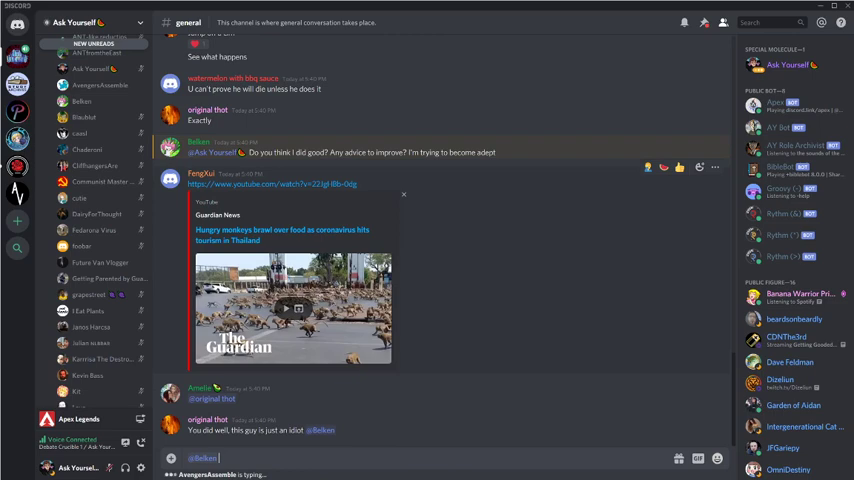
{"action": "type", "text": "- Didn't a"}
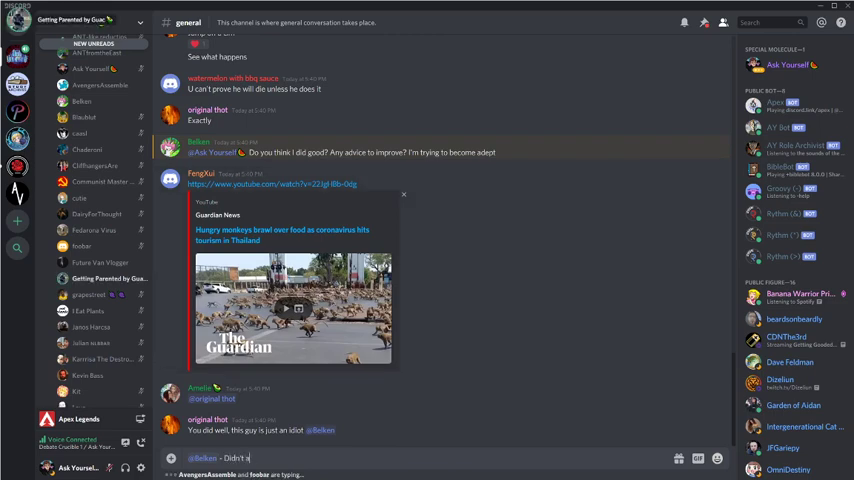
{"action": "type", "text": "atch"}
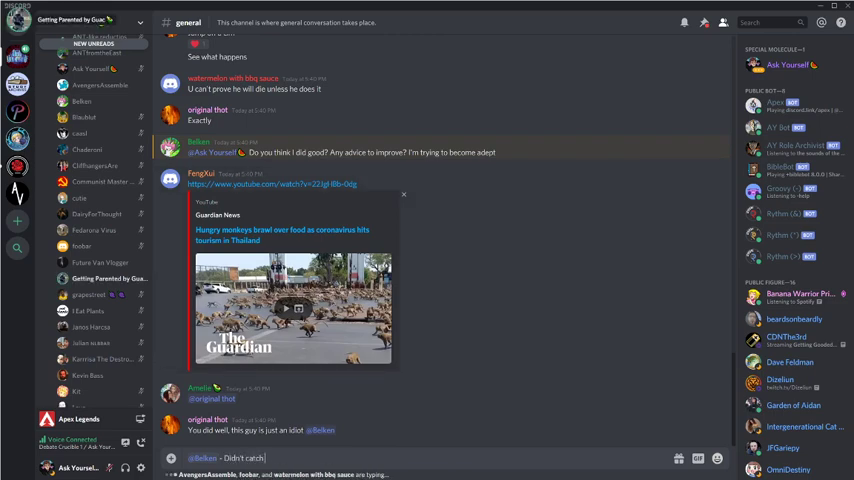
{"action": "type", "text": " most of it real"}
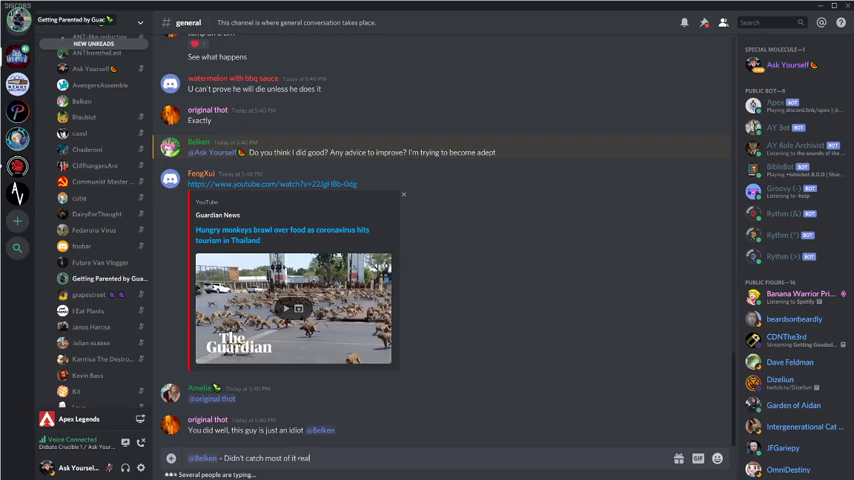
{"action": "type", "text": "ly. Sorry."}
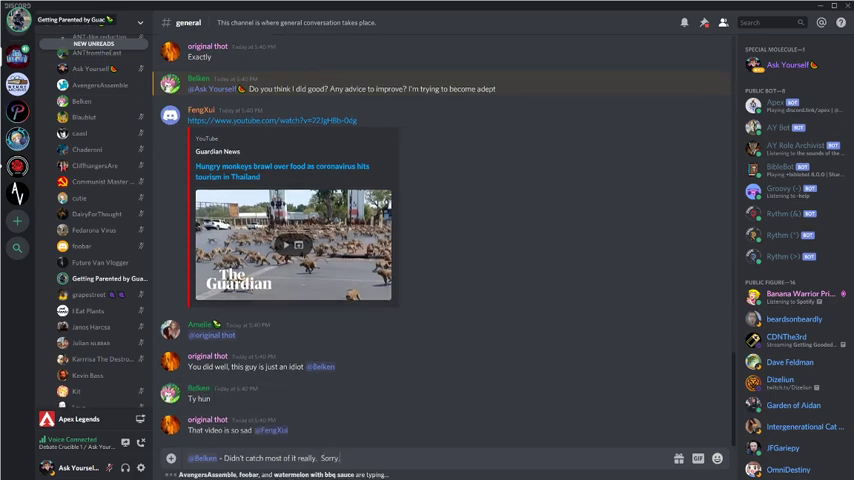
Step: Apologize to Belken for missing most of it, view his profile, then praise the end bit
{"action": "key", "text": "Return"}
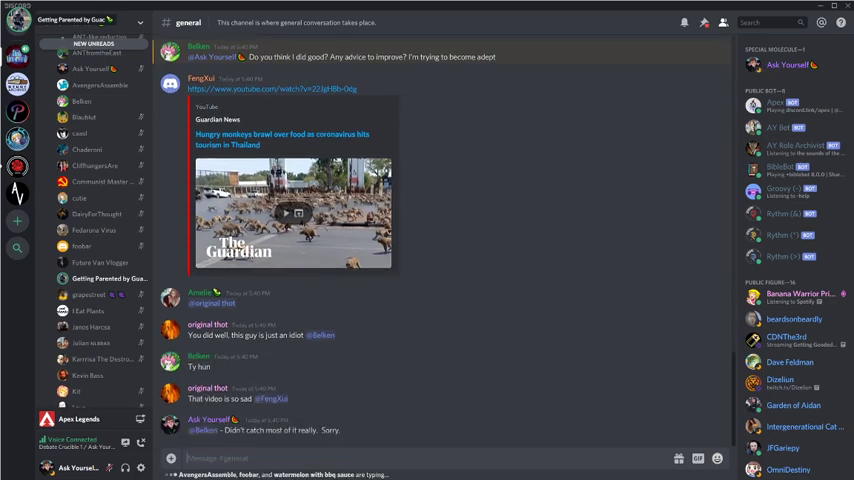
{"action": "left_click", "coordinate": [198, 355]}
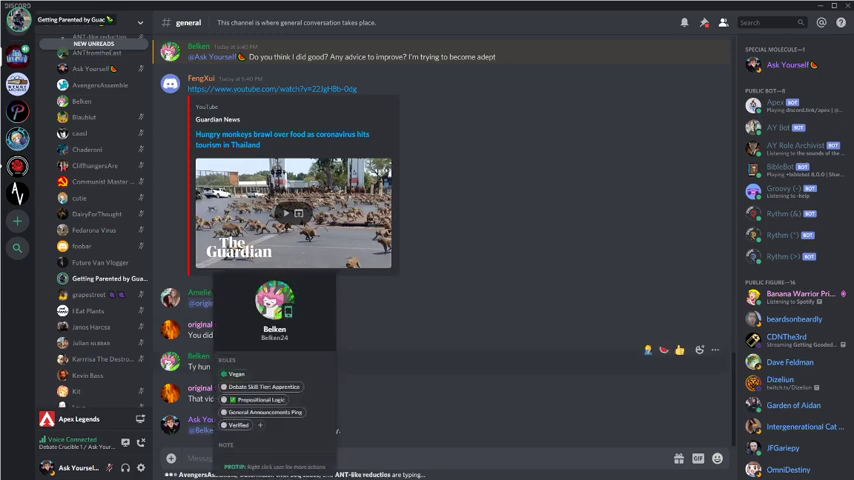
{"action": "key", "text": "Escape"}
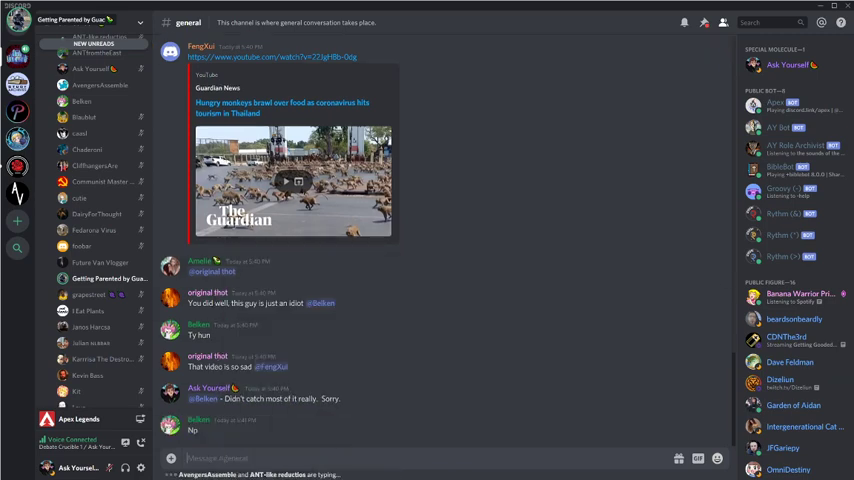
{"action": "type", "text": "The end bit was"}
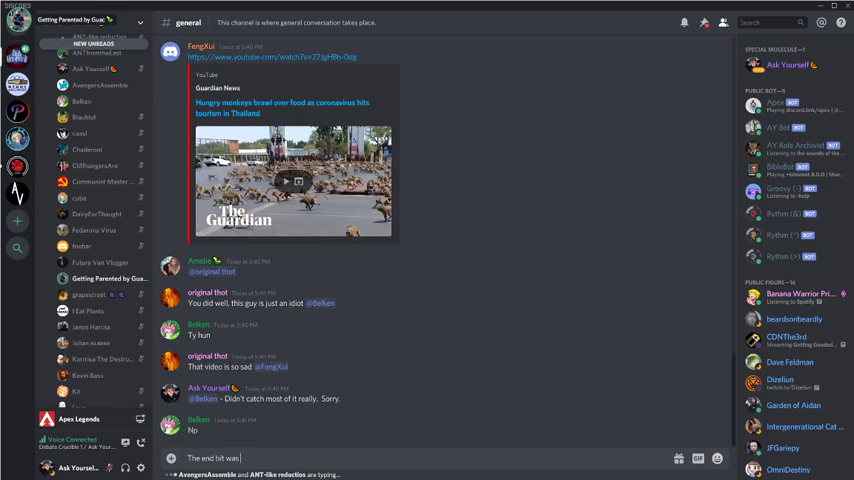
{"action": "type", "text": " hilarious tho."}
{"action": "key", "text": "Return"}
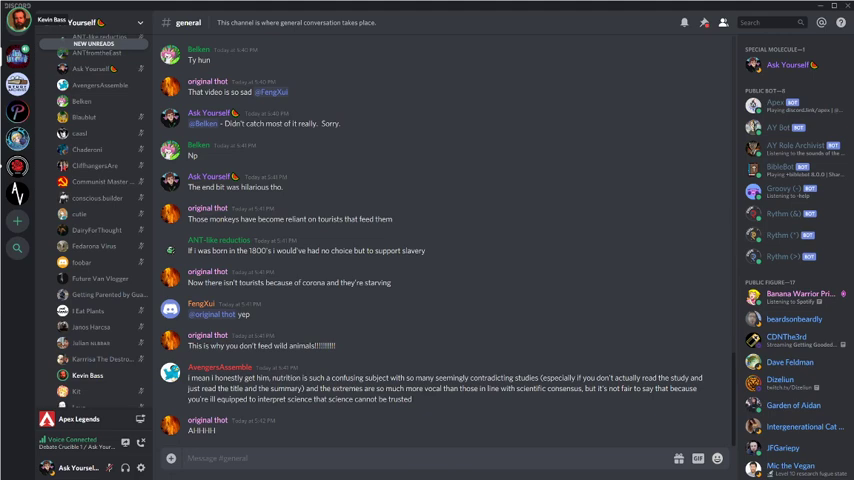
{"action": "scroll", "coordinate": [90, 225], "scroll_direction": "up", "scroll_amount": 5}
{"action": "scroll", "coordinate": [90, 225], "scroll_direction": "up", "scroll_amount": 3}
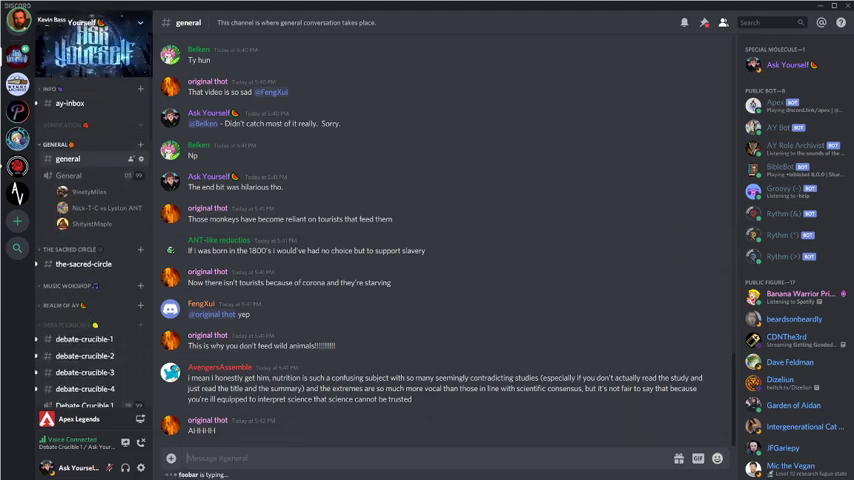
{"action": "left_click", "coordinate": [70, 103]}
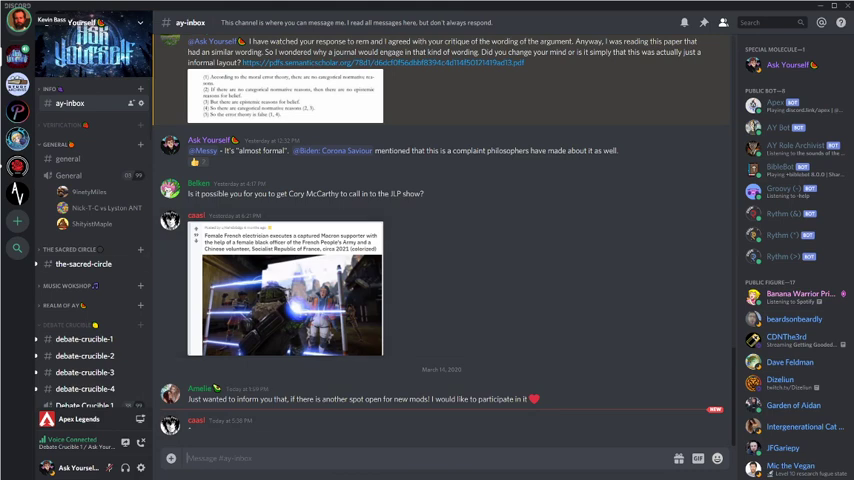
{"action": "left_click", "coordinate": [68, 158]}
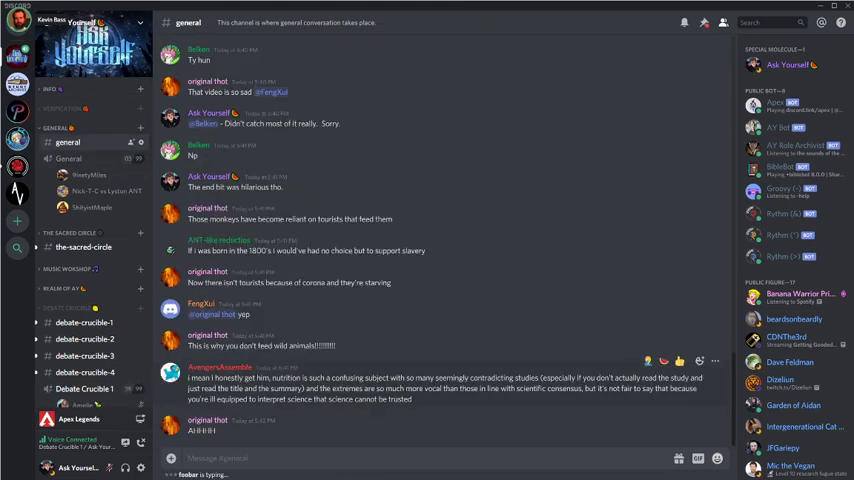
{"action": "scroll", "coordinate": [90, 250], "scroll_direction": "down", "scroll_amount": 3}
{"action": "scroll", "coordinate": [90, 250], "scroll_direction": "down", "scroll_amount": 2}
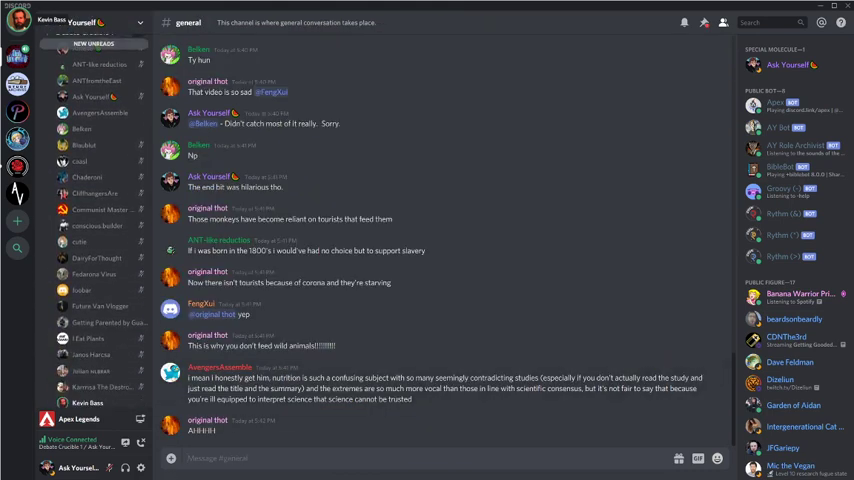